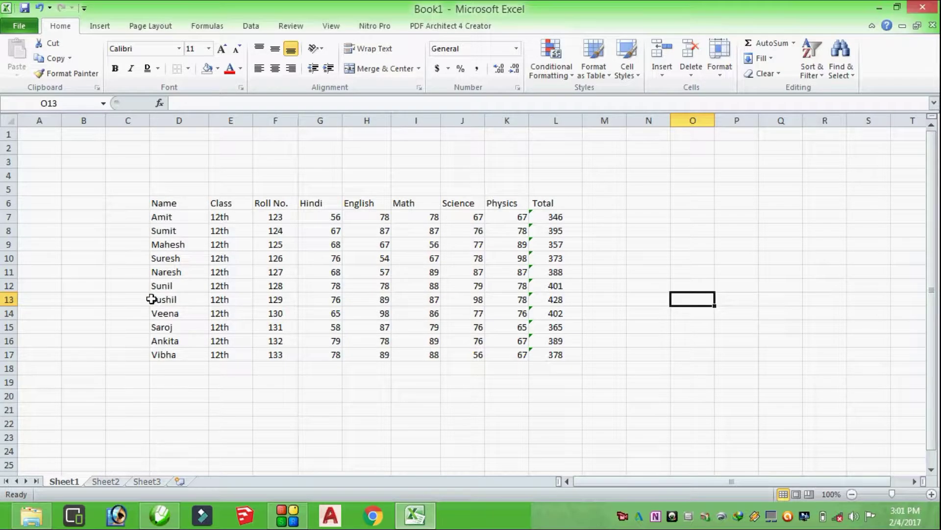
- Browse the Conditional Formatting, table style, Cell Styles and Find & Select menus without applying anything
left_click_drag(156, 193, 156, 354)
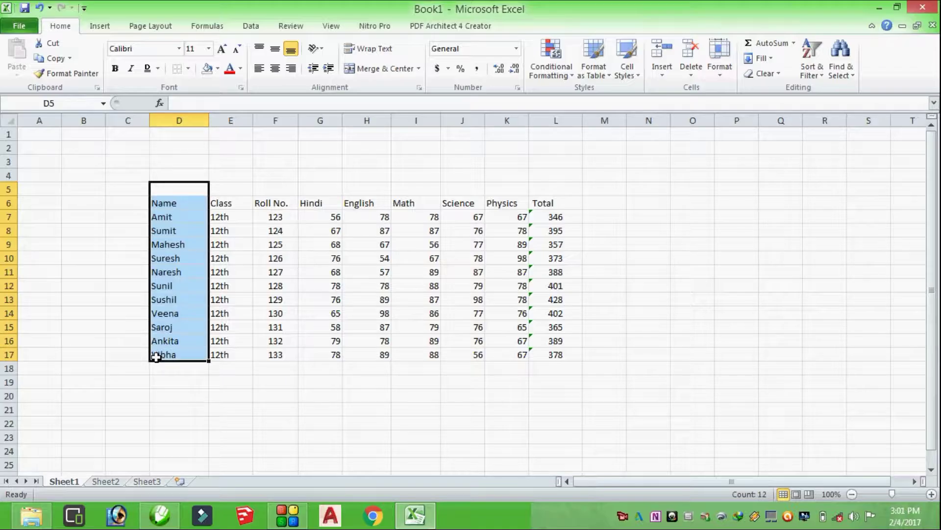
left_click(291, 368)
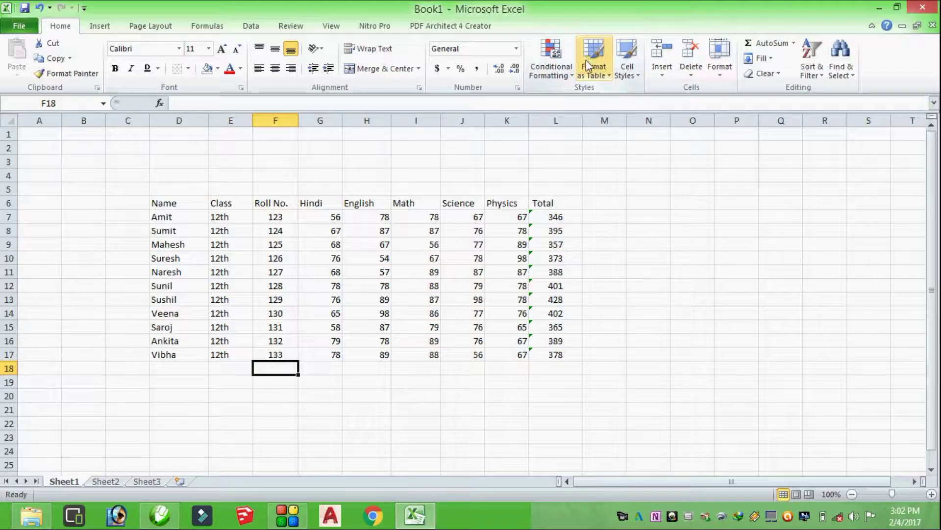
left_click(551, 67)
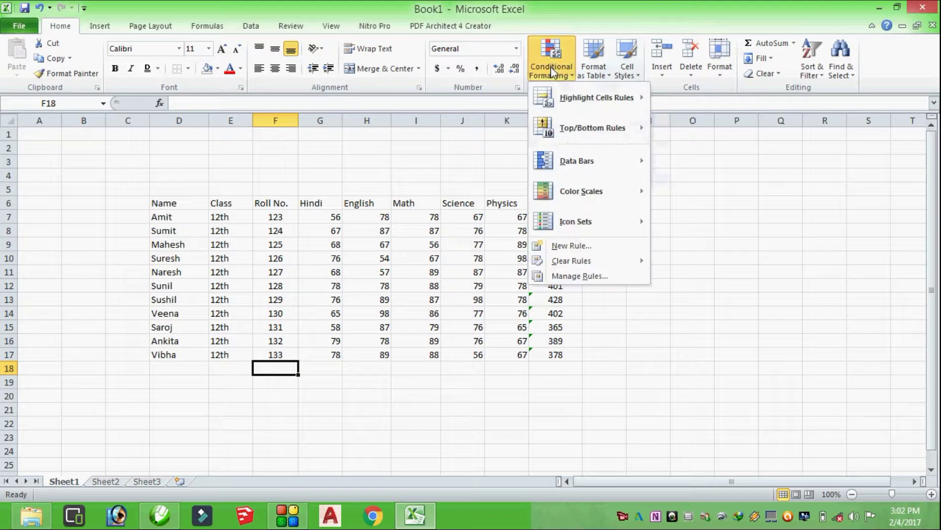
left_click(593, 72)
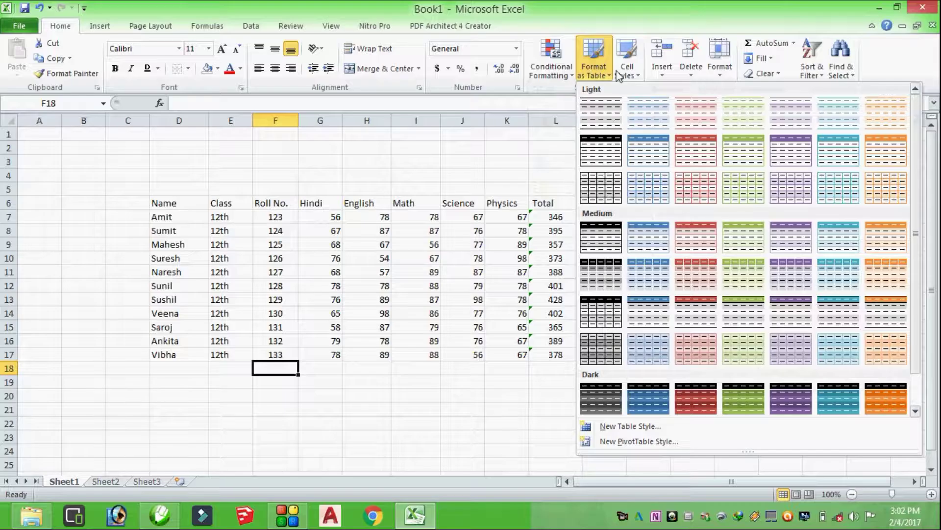
left_click(633, 74)
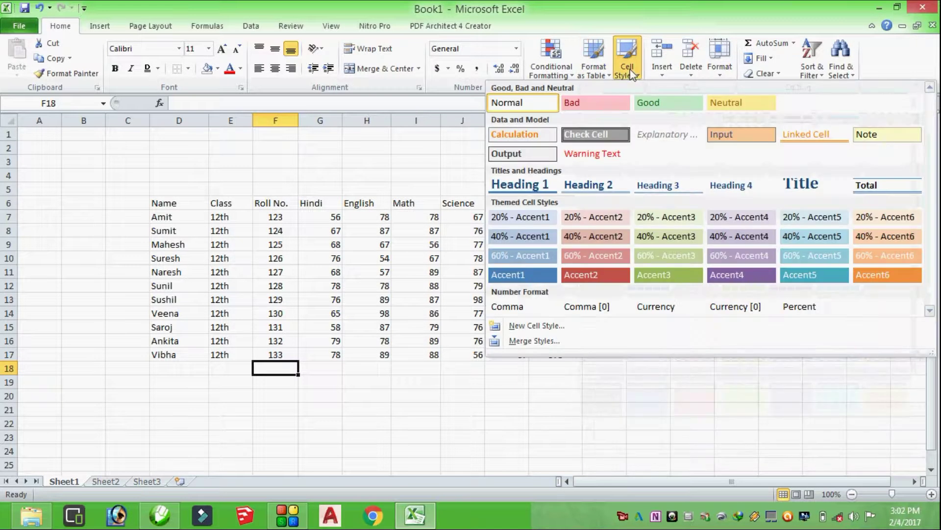
left_click(619, 3)
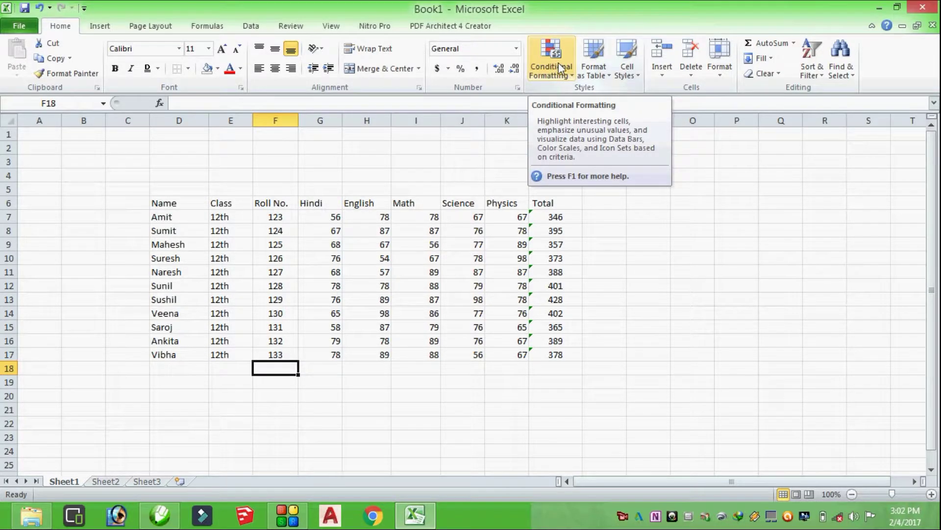
left_click(842, 73)
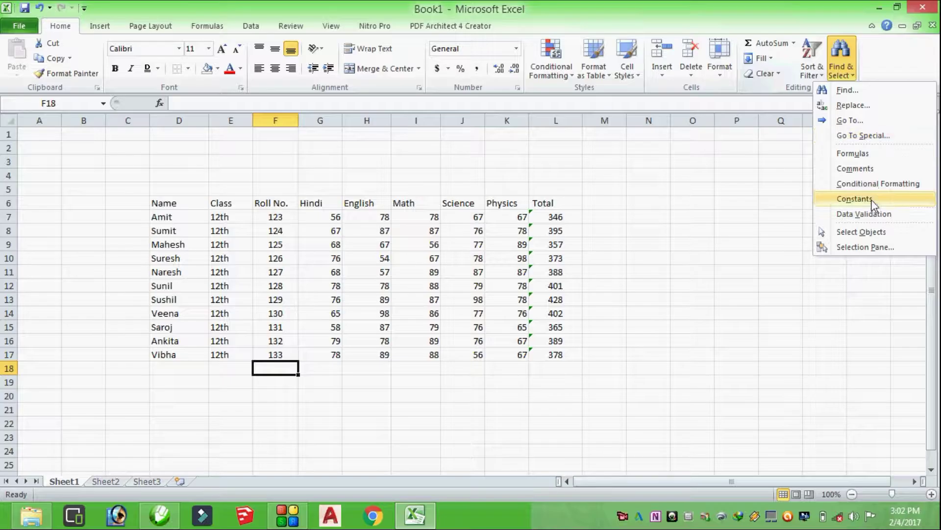
left_click(559, 89)
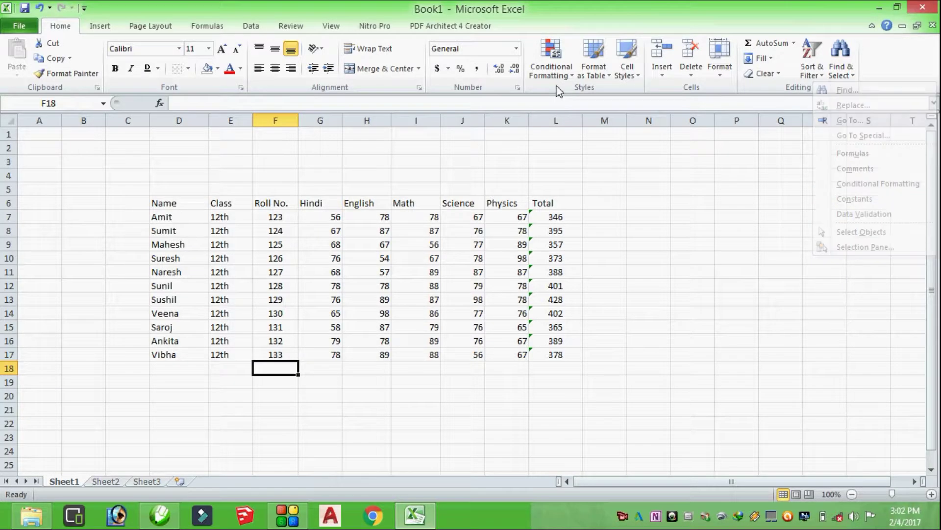
left_click(732, 202)
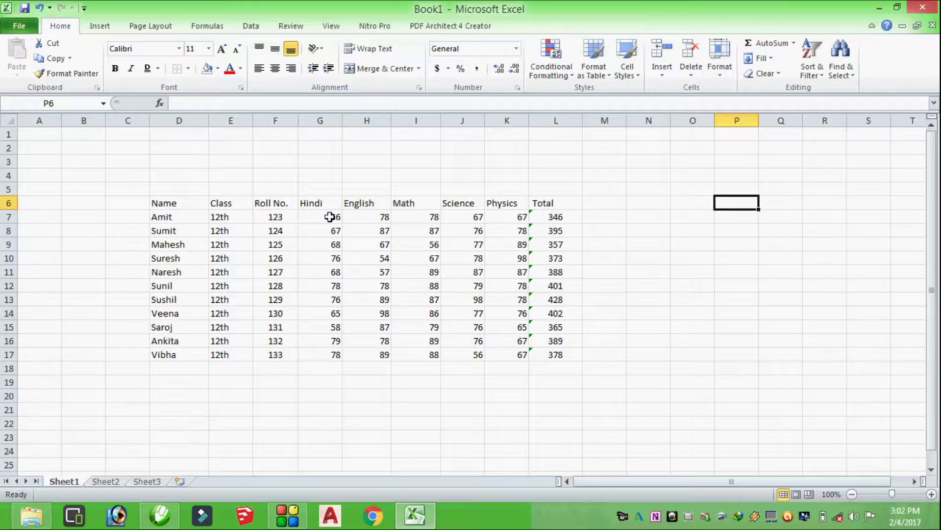
- Select marks G7:K17, confirm no conditionally formatted cells exist, and open Conditional Formatting
left_click_drag(330, 217, 430, 358)
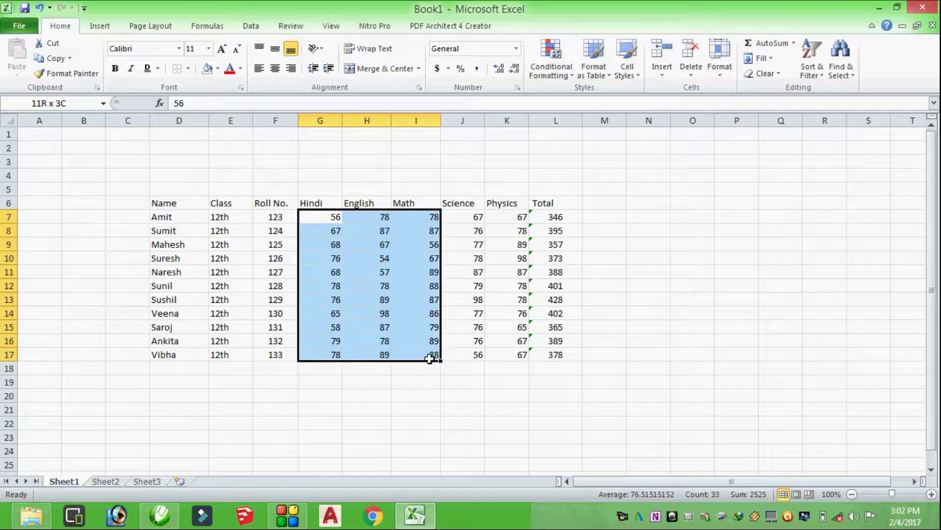
left_click_drag(430, 359, 495, 358)
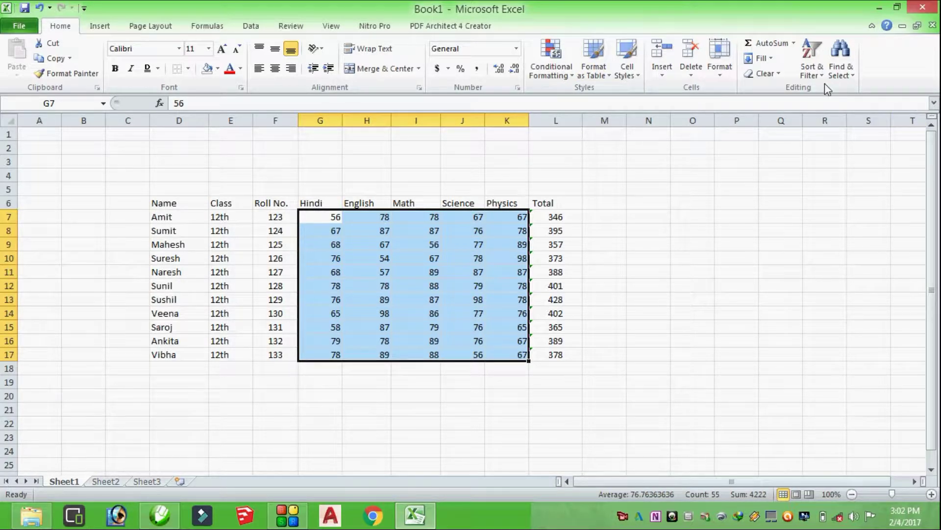
left_click(841, 58)
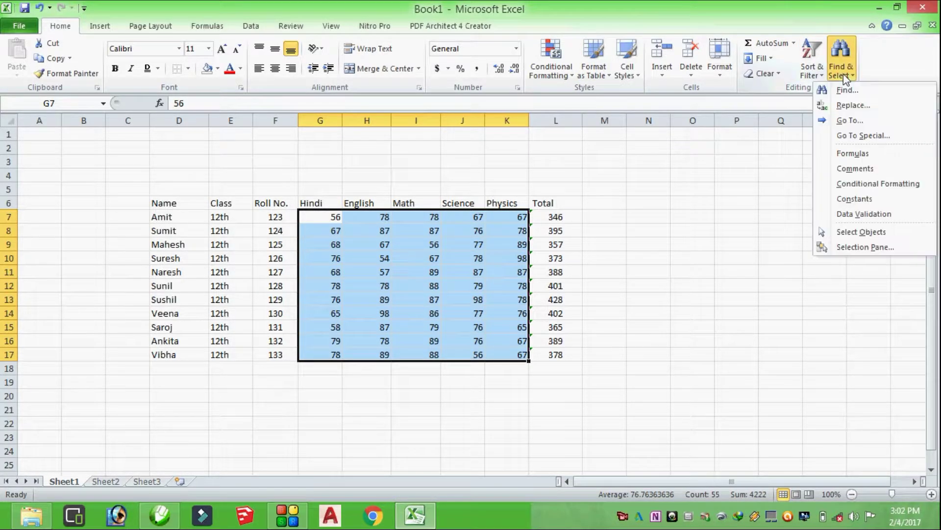
left_click(862, 182)
key("Return")
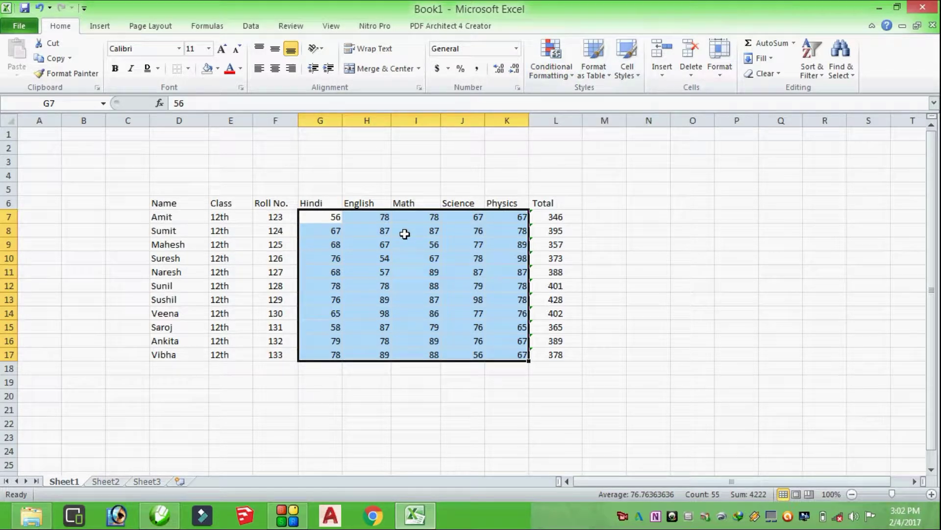
left_click(548, 75)
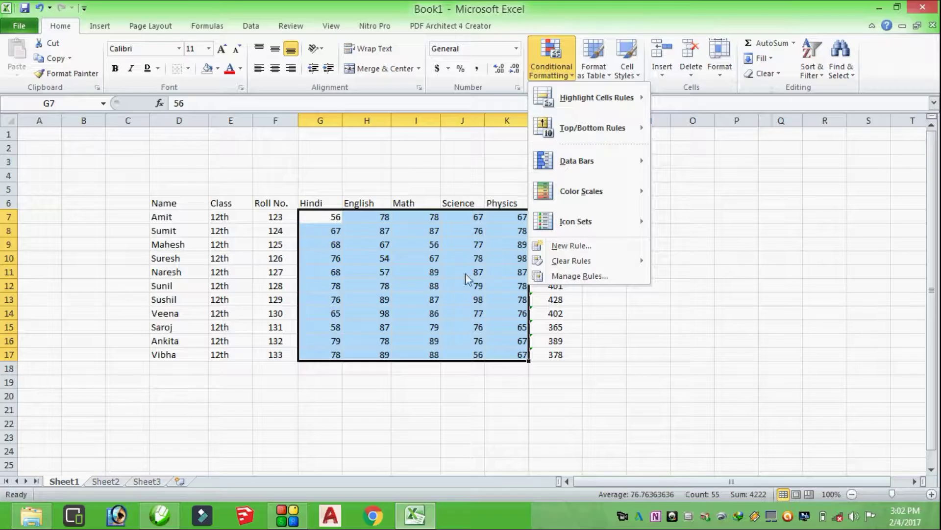
mouse_move(596, 98)
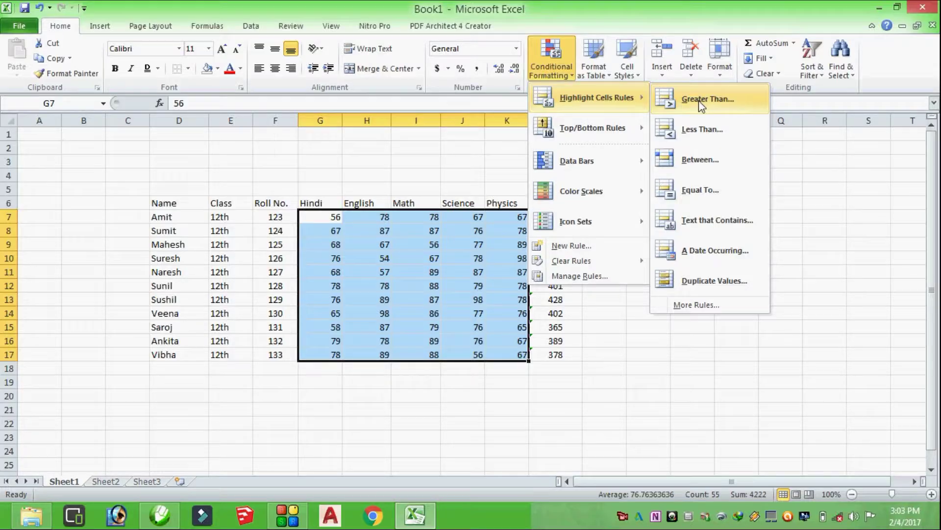
- Preview a Greater Than 80 rule in Yellow Fill with Dark Yellow Text, then cancel it
left_click(703, 103)
left_click_drag(521, 223, 778, 235)
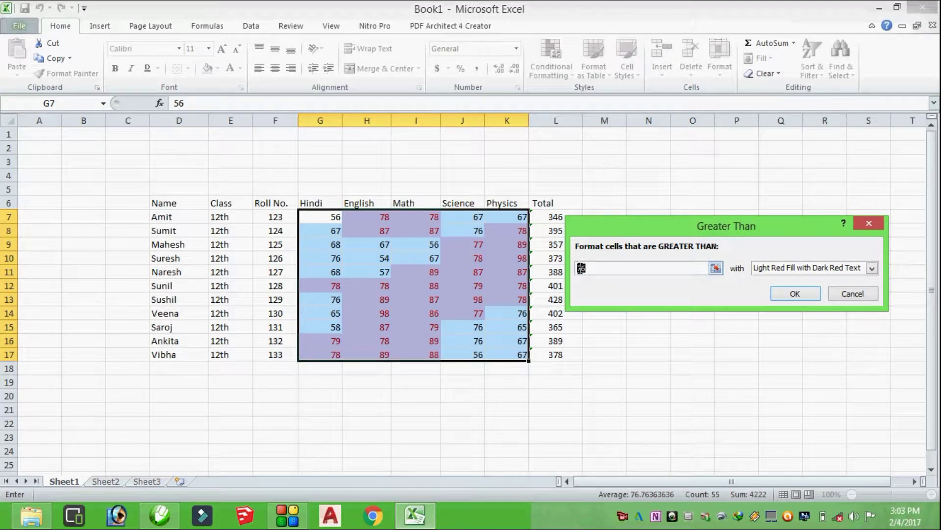
type("80")
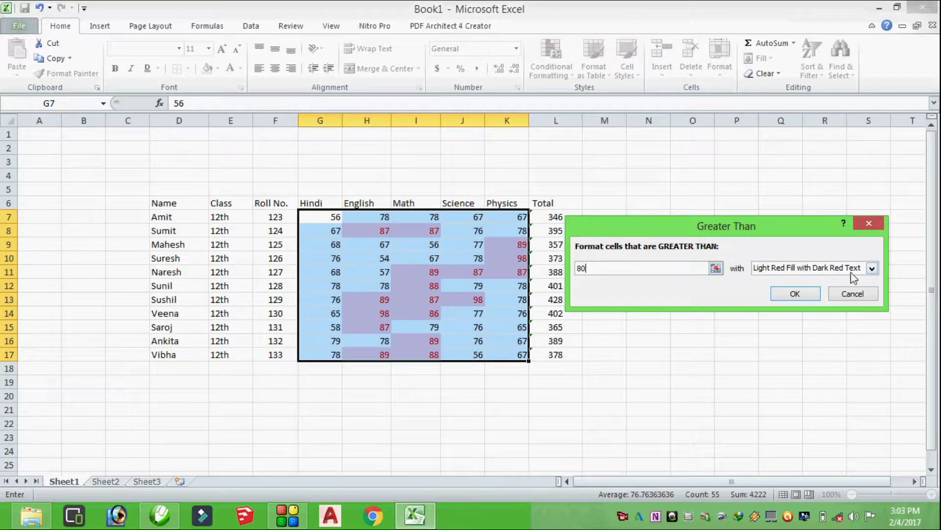
left_click(872, 268)
left_click(787, 289)
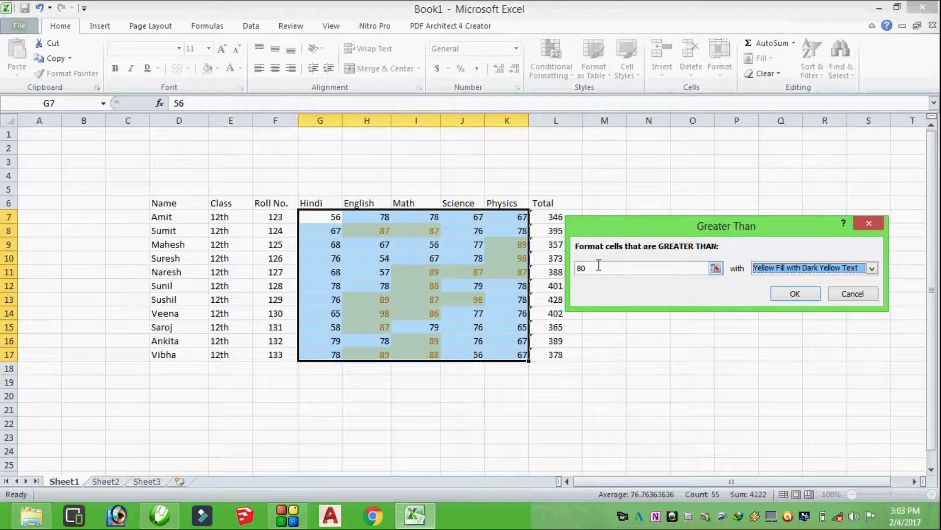
double_click(581, 268)
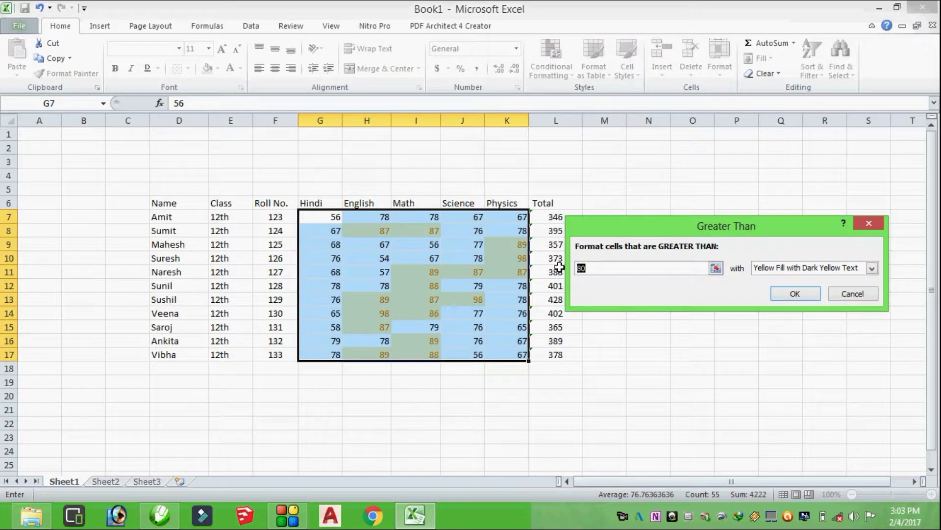
type("8")
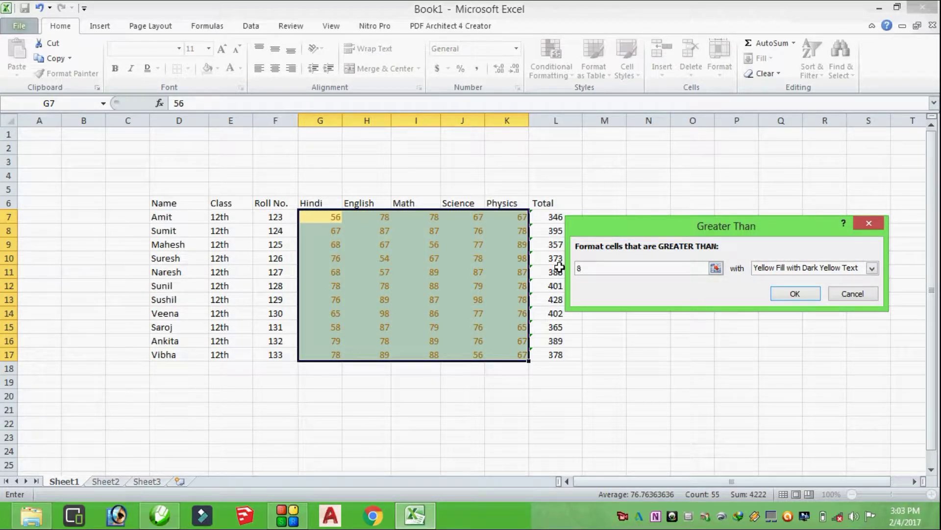
type("0")
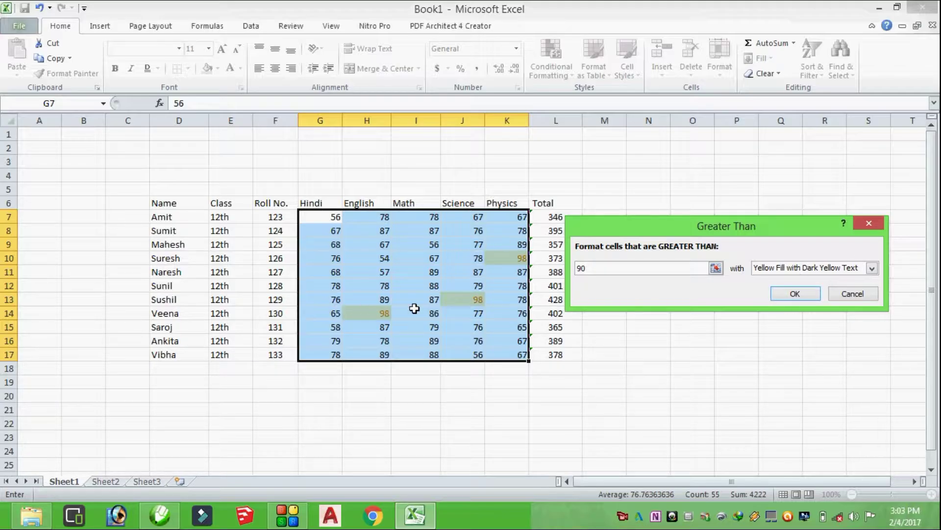
left_click(858, 293)
left_click(548, 80)
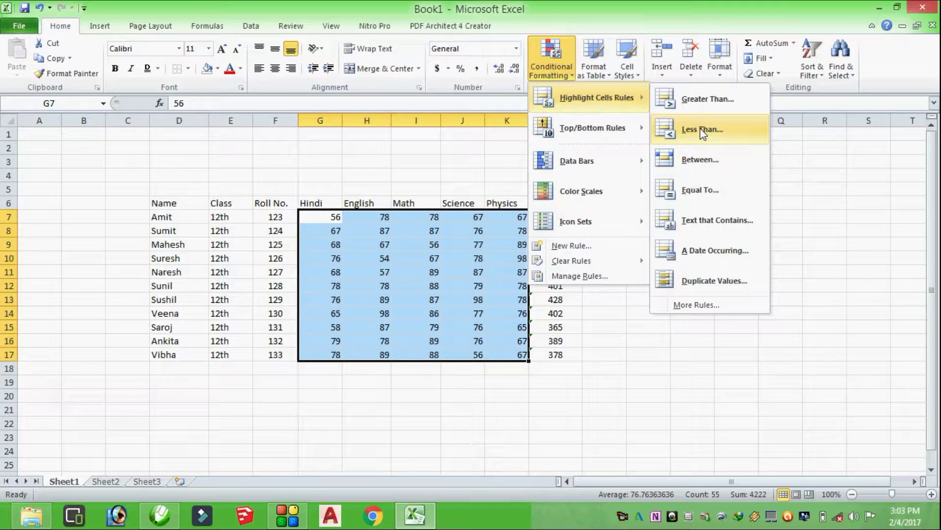
- Preview a Less Than highlight rule on the marks and cancel it
left_click(703, 130)
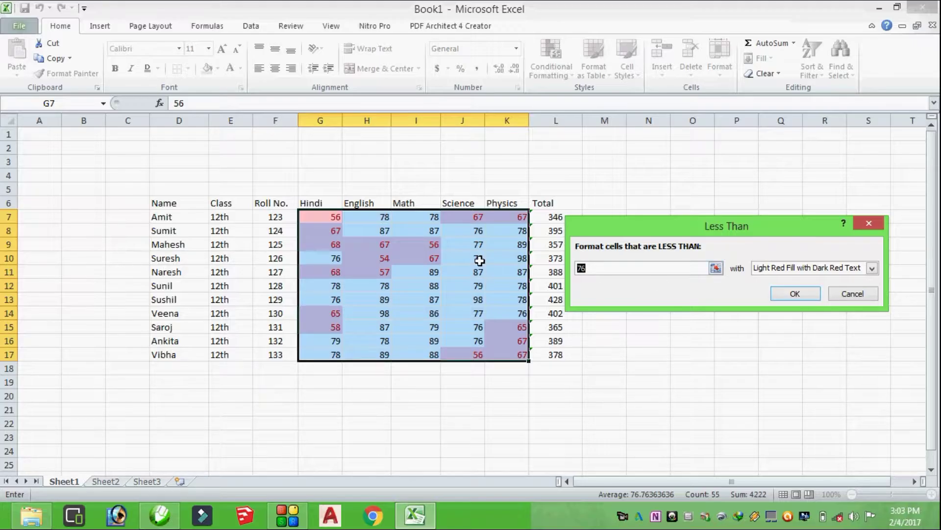
left_click(859, 294)
left_click(560, 73)
mouse_move(595, 97)
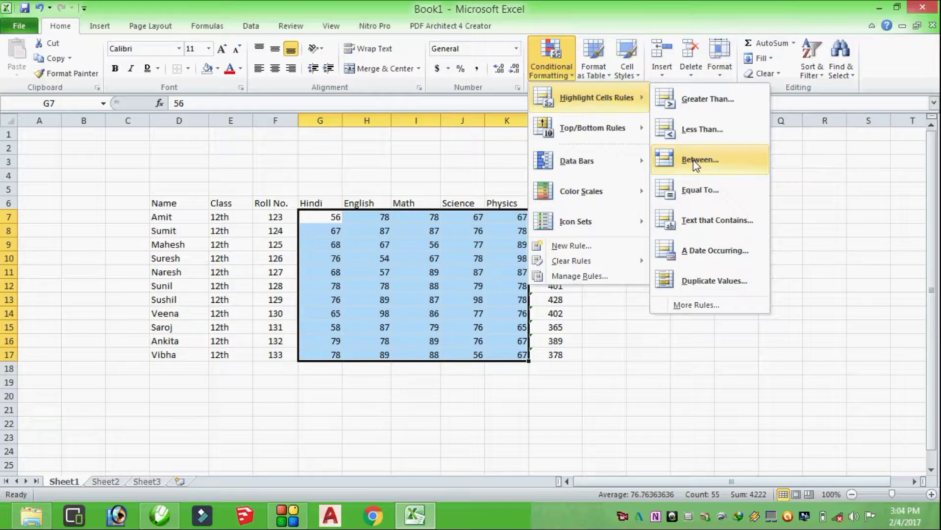
- Preview a Between rule highlighting marks from 50 to 70, then cancel it
left_click(695, 162)
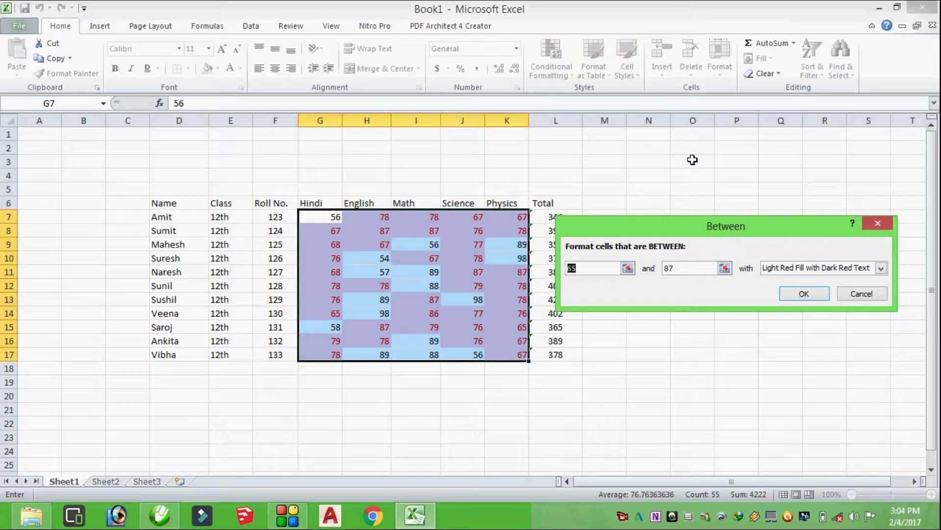
type("5")
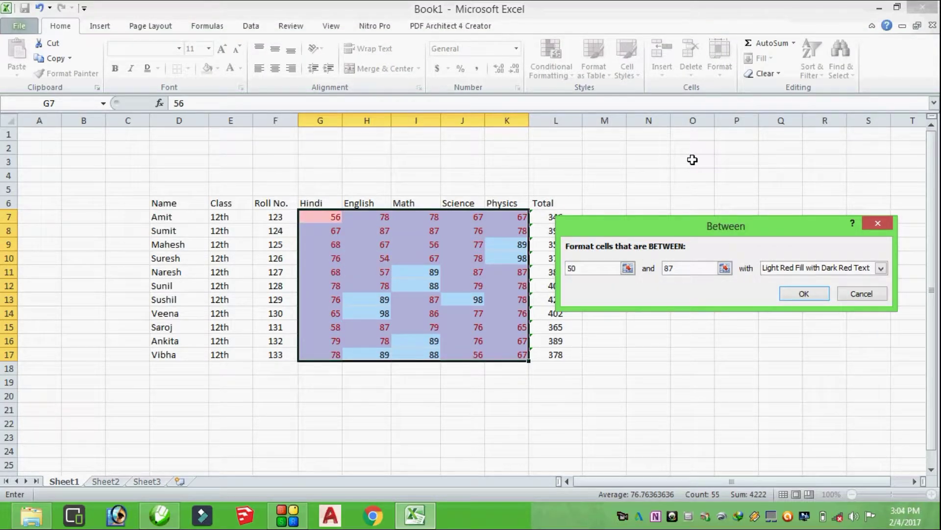
left_click_drag(670, 271, 650, 273)
type("70")
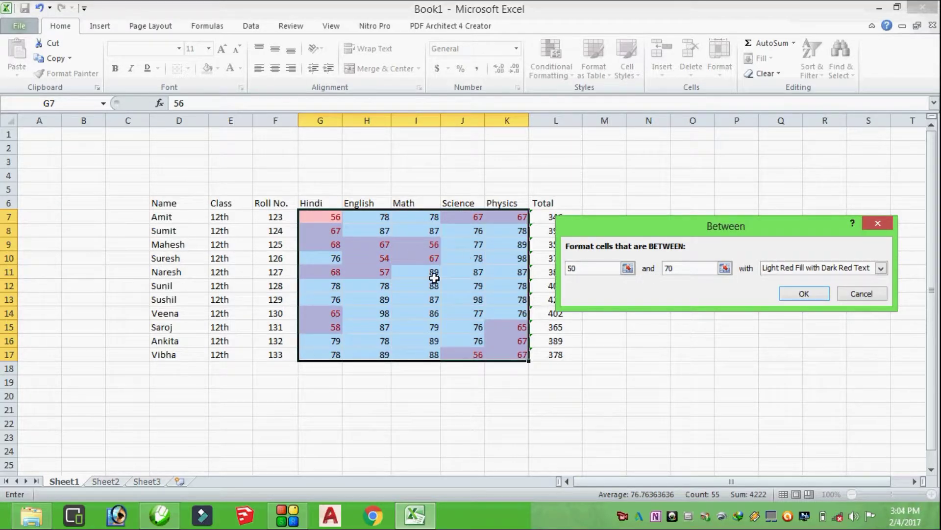
left_click(859, 295)
left_click(551, 64)
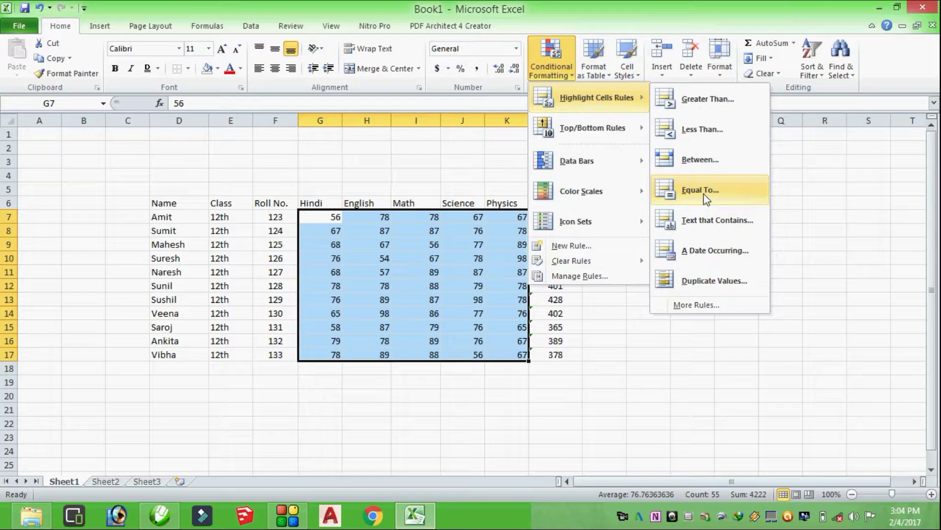
left_click(704, 193)
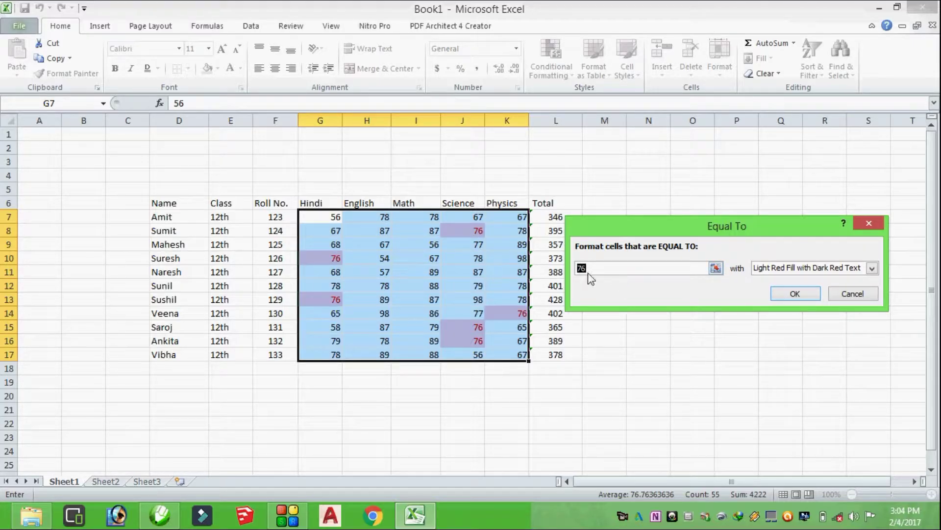
left_click(851, 295)
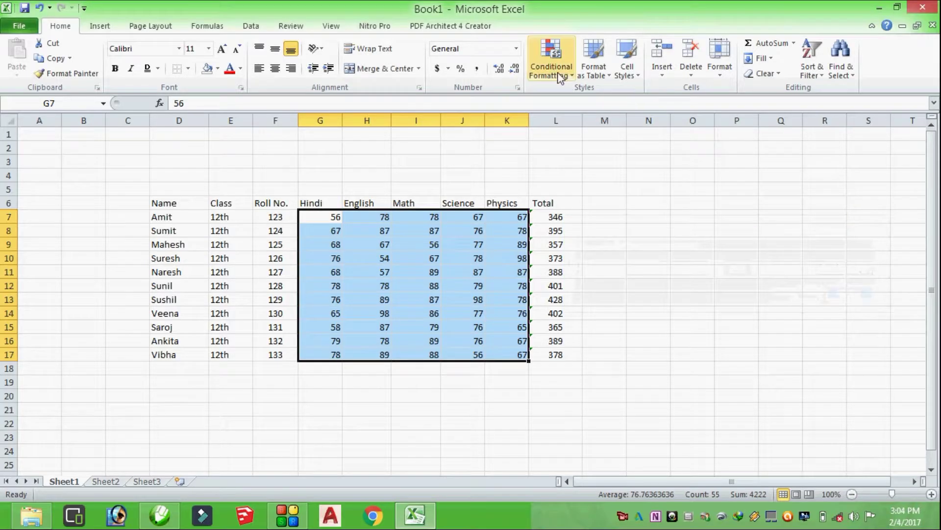
left_click(551, 61)
mouse_move(596, 98)
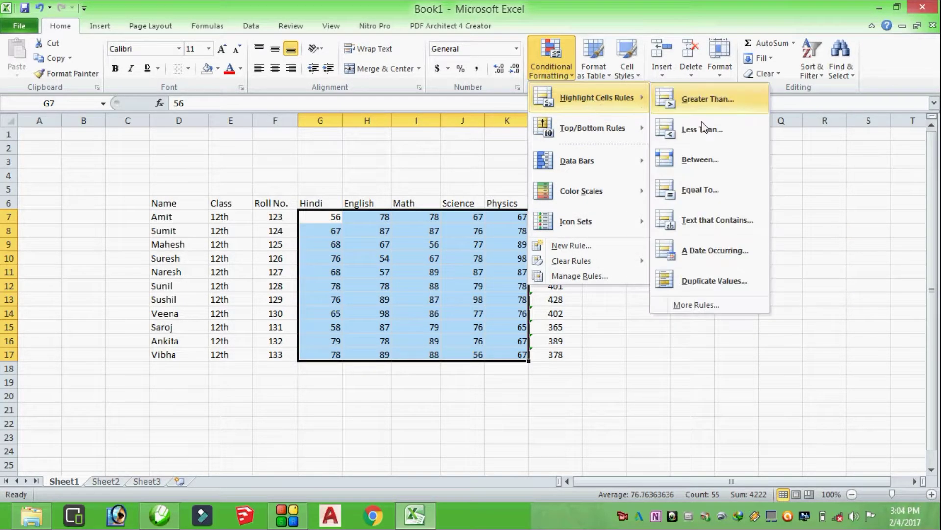
left_click(708, 221)
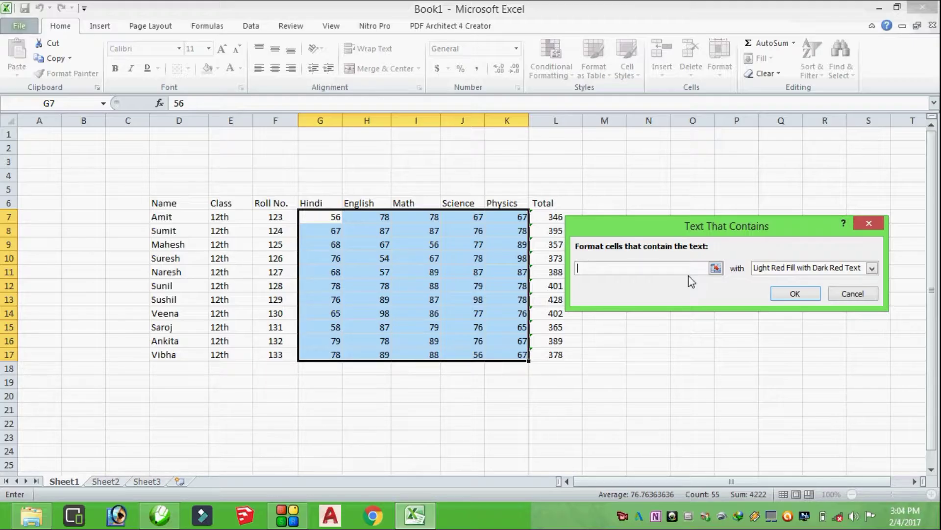
left_click(853, 293)
left_click_drag(162, 216, 164, 354)
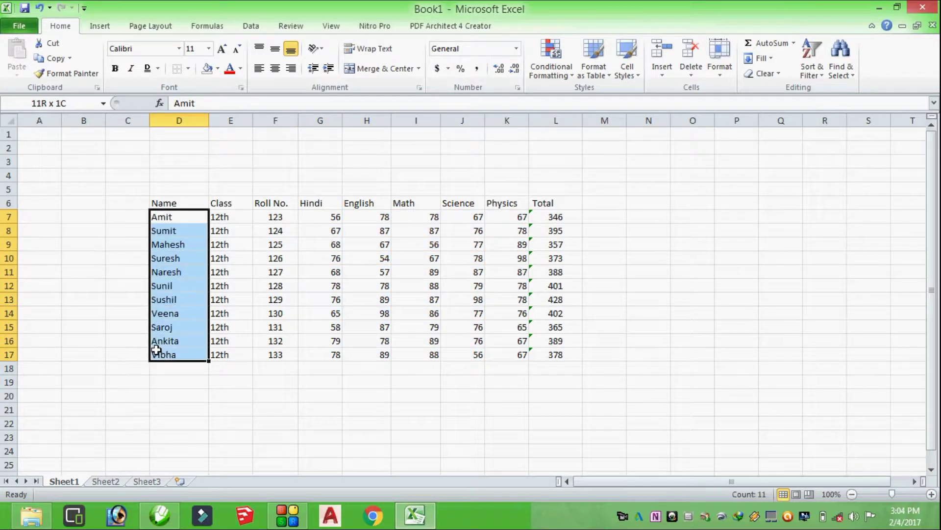
left_click(550, 56)
mouse_move(597, 97)
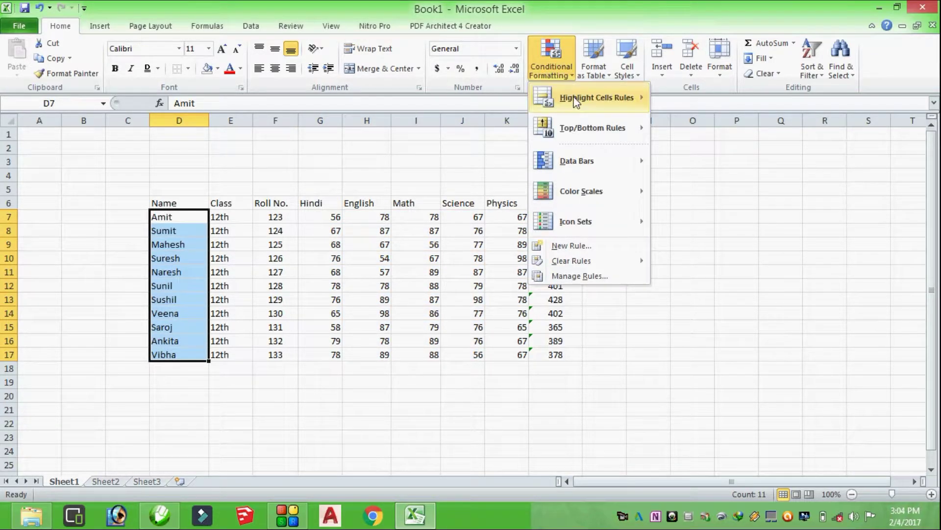
left_click(714, 220)
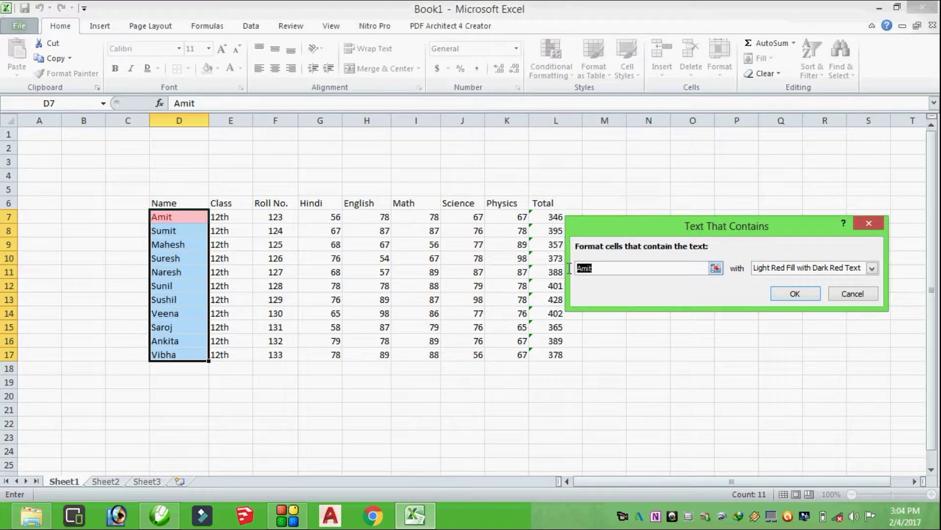
type("Sur")
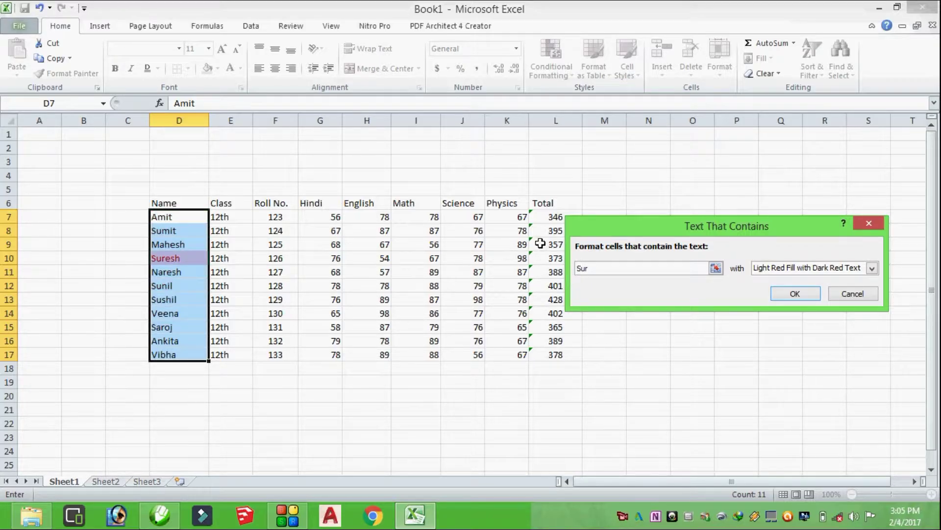
left_click(853, 293)
left_click(395, 434)
mouse_move(332, 215)
left_mouse_down()
mouse_move(464, 345)
mouse_move(501, 354)
left_mouse_up()
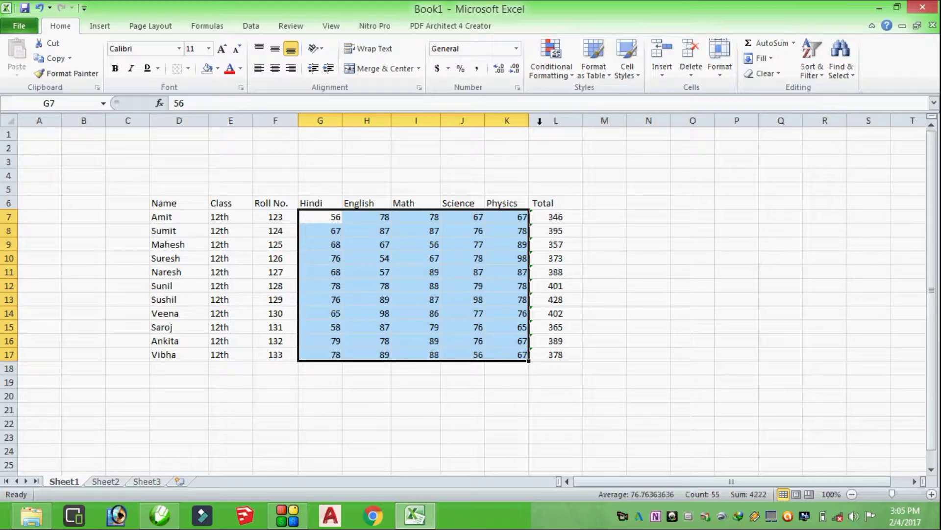
- Preview Above Average, Duplicate Values and Greater Than 76 rules, cancelling each one
left_click(559, 79)
mouse_move(592, 127)
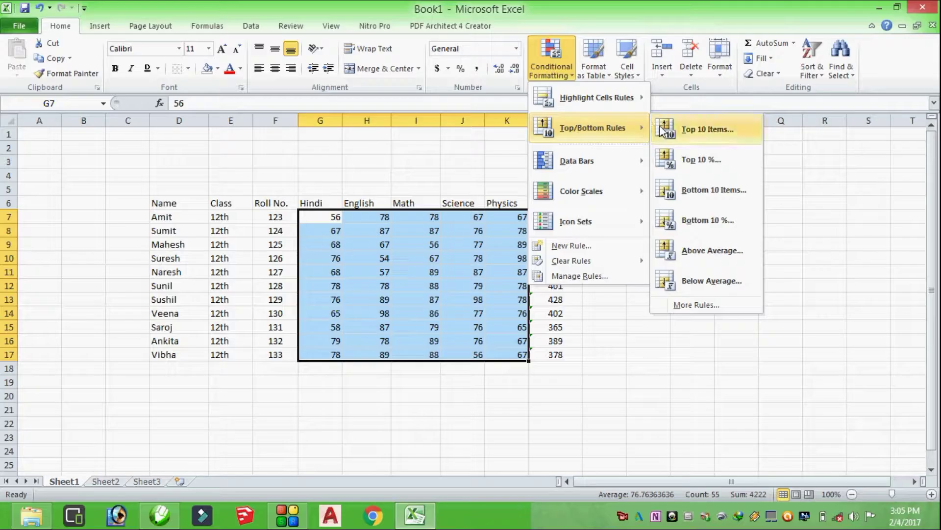
left_click(708, 252)
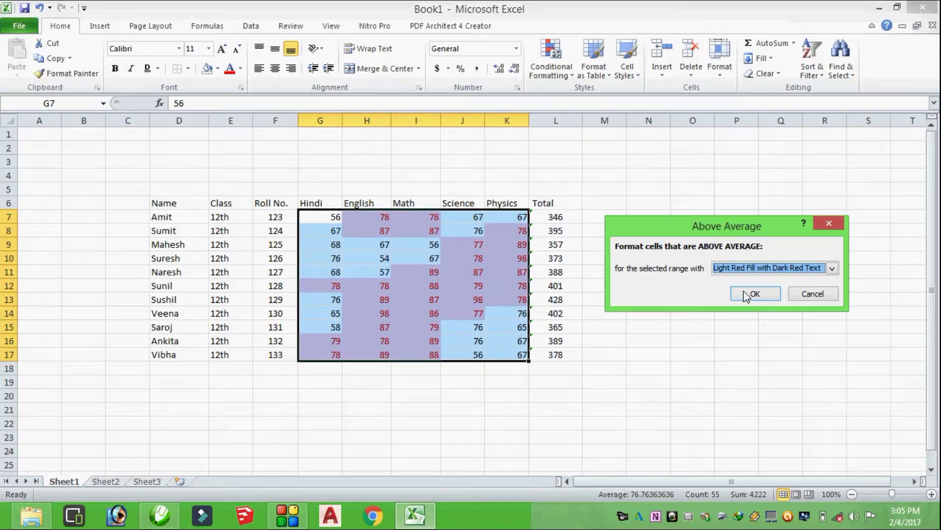
left_click(813, 294)
left_click(551, 64)
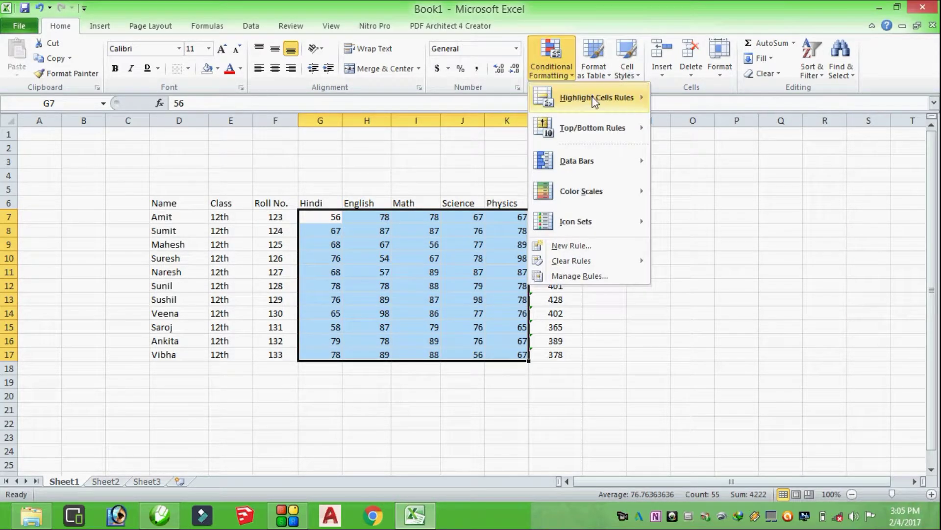
mouse_move(596, 97)
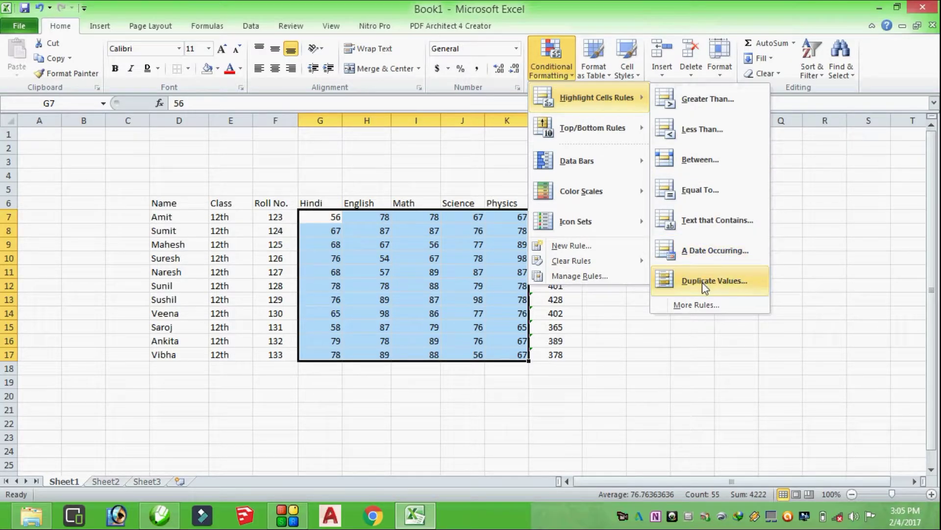
left_click(702, 282)
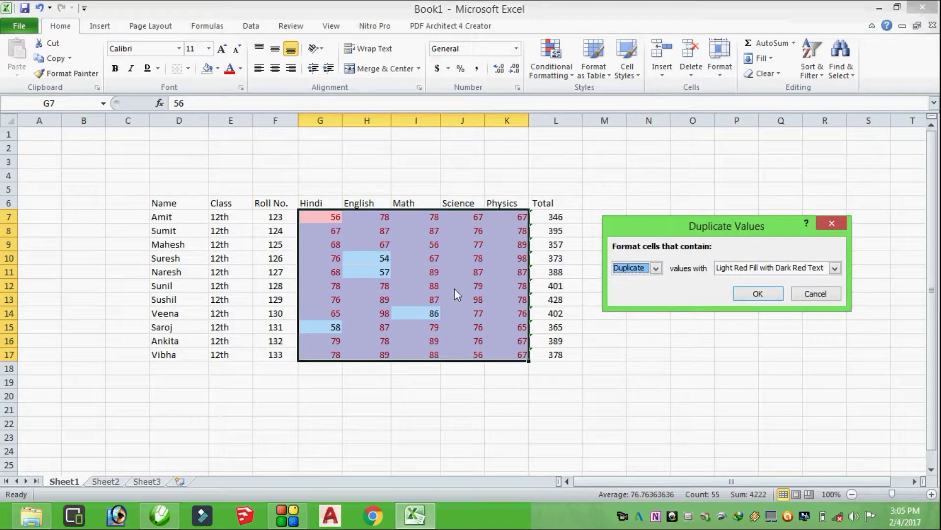
left_click(816, 293)
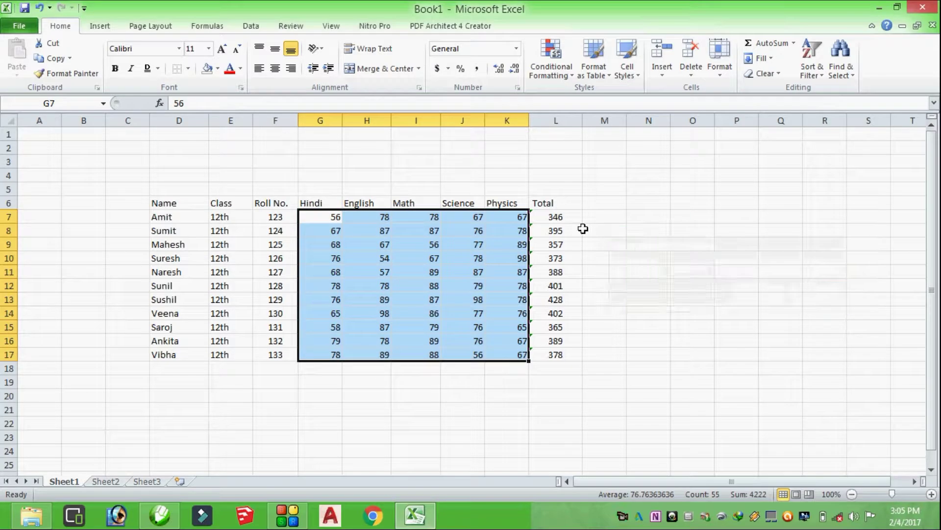
left_click(567, 82)
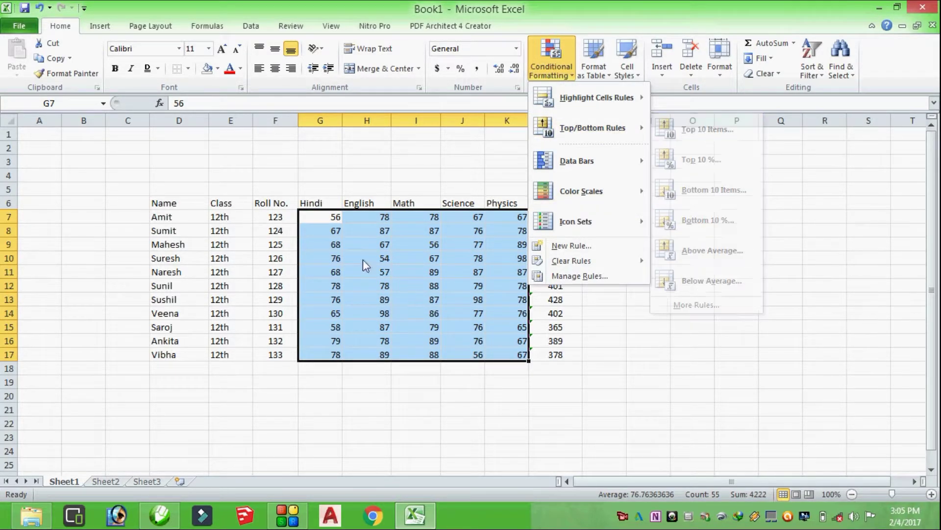
mouse_move(595, 98)
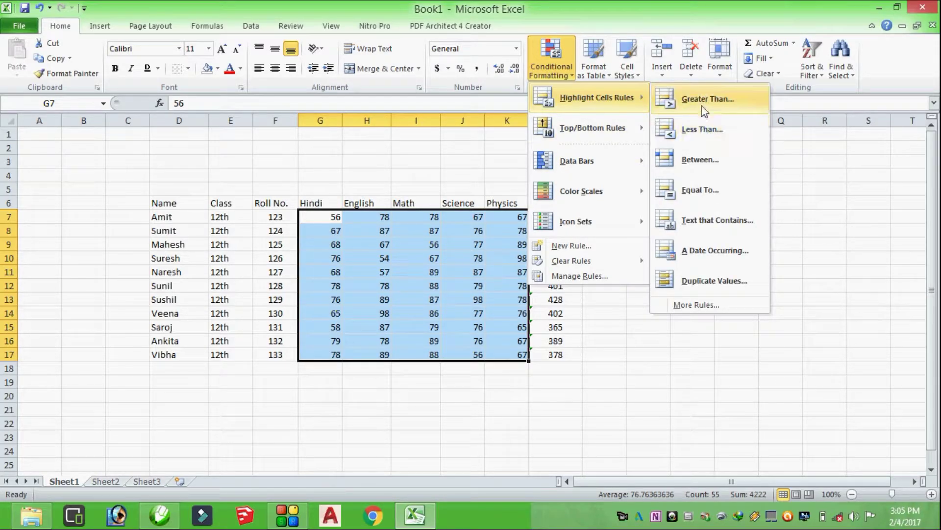
left_click(702, 100)
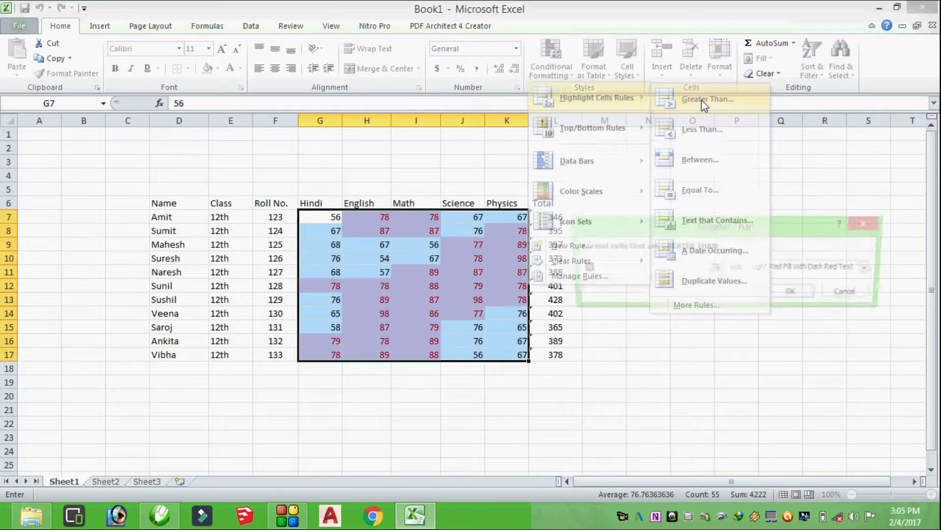
left_click(868, 223)
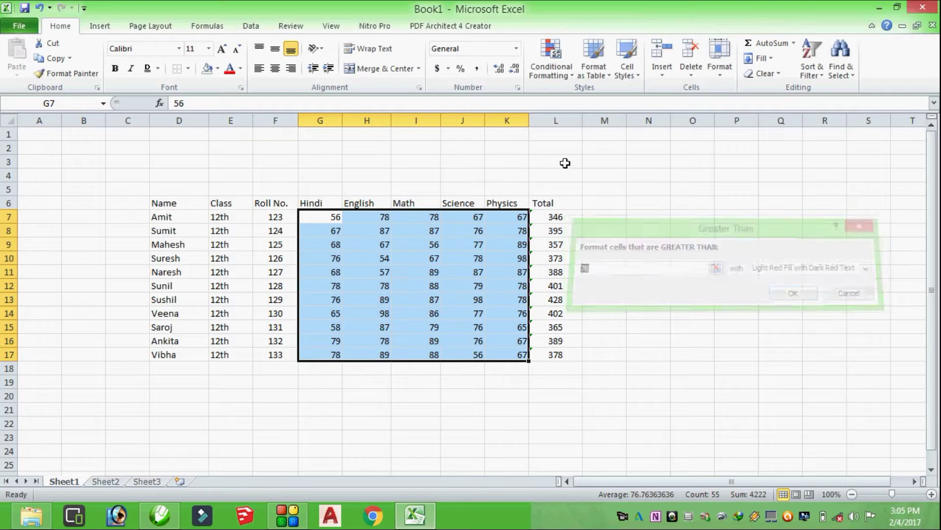
left_click(543, 70)
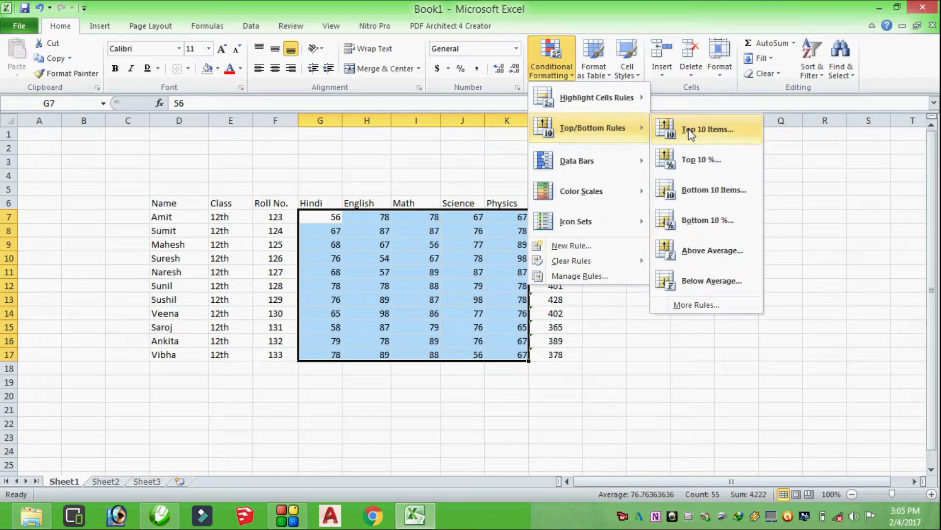
- Preview the Top 10 Items, Top 10% and Above Average rules, cancelling each dialog
left_click(696, 131)
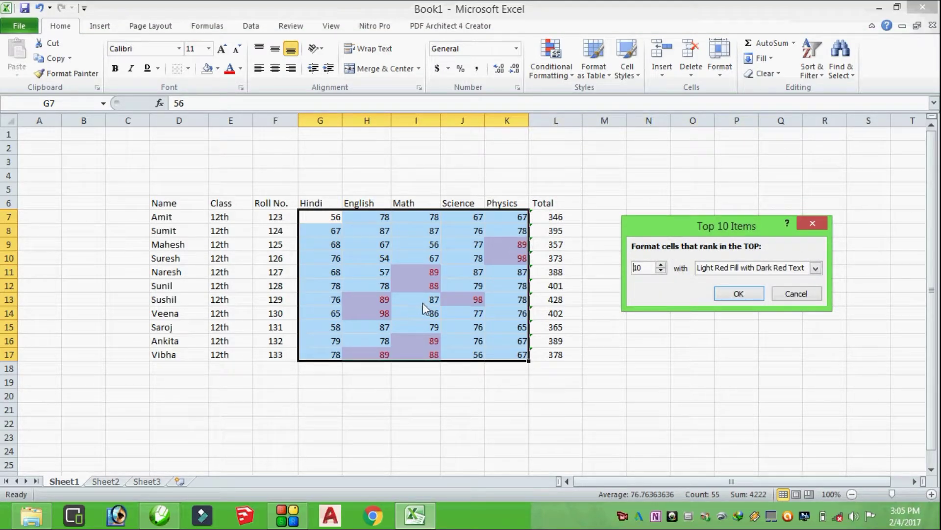
left_click(785, 293)
left_click(564, 79)
mouse_move(593, 128)
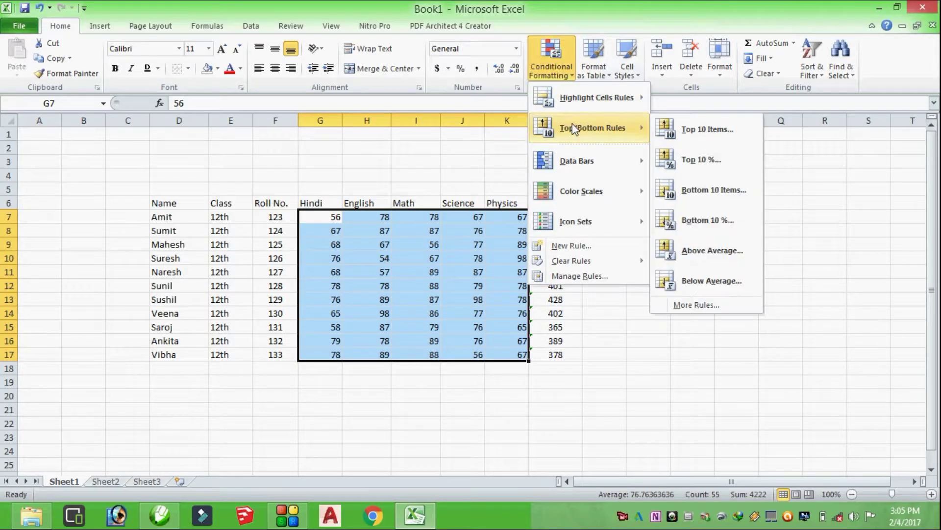
left_click(705, 162)
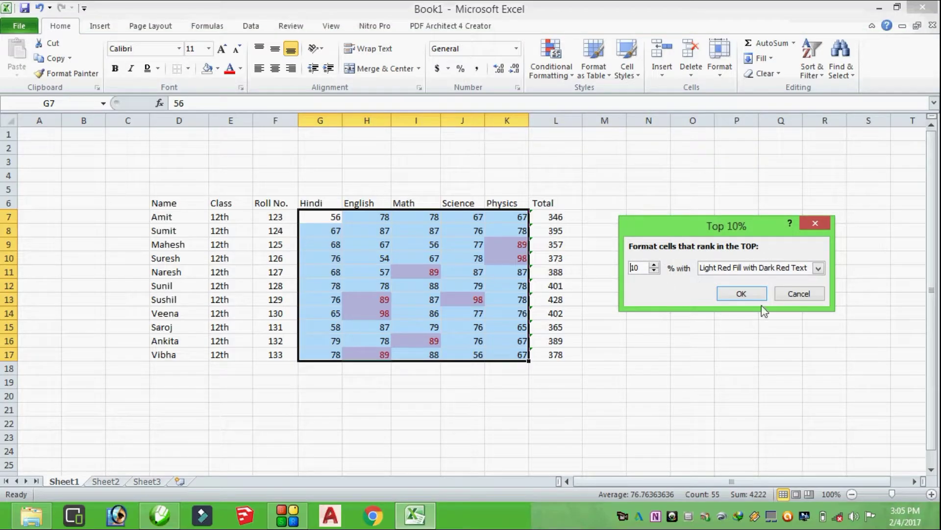
left_click(793, 294)
left_click(553, 73)
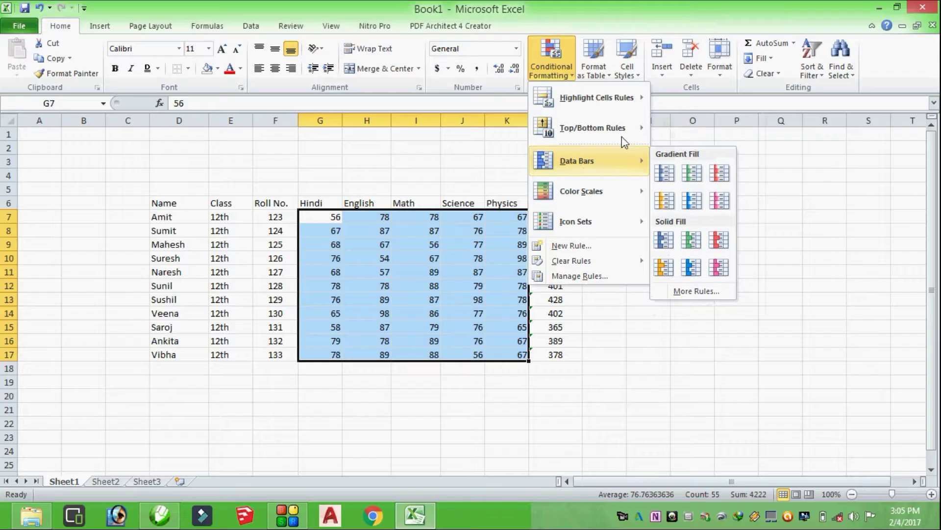
mouse_move(592, 128)
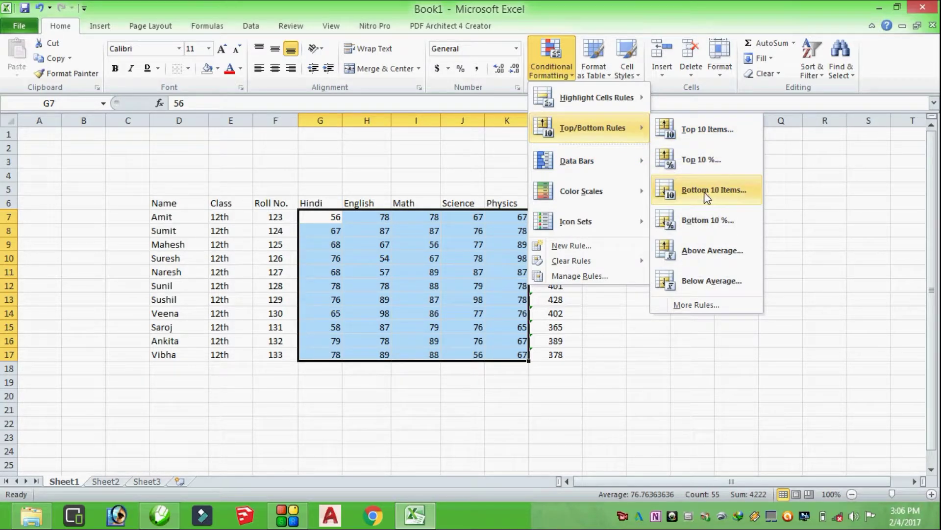
left_click(705, 254)
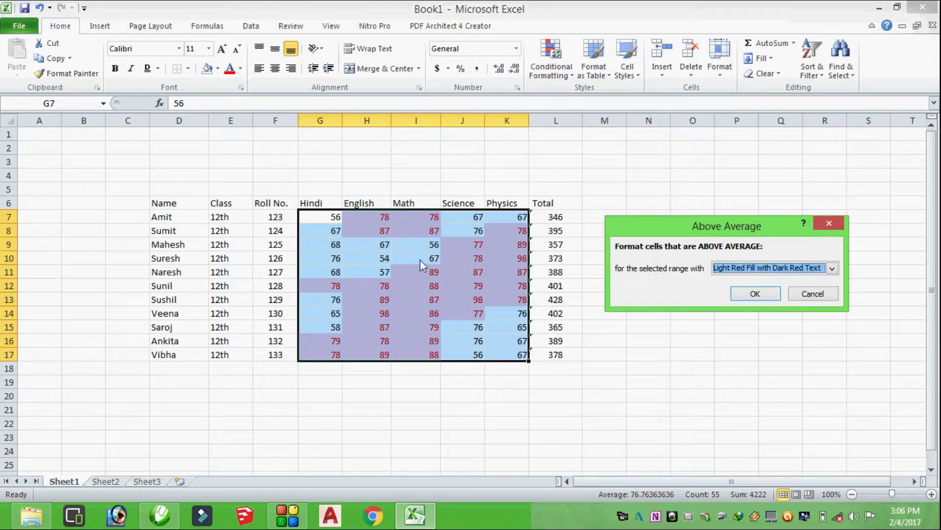
left_click(812, 294)
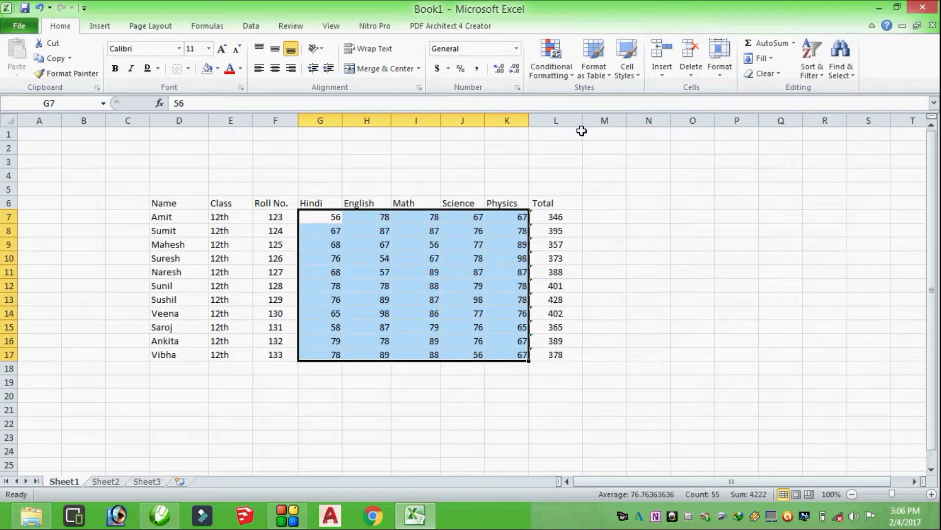
left_click(547, 79)
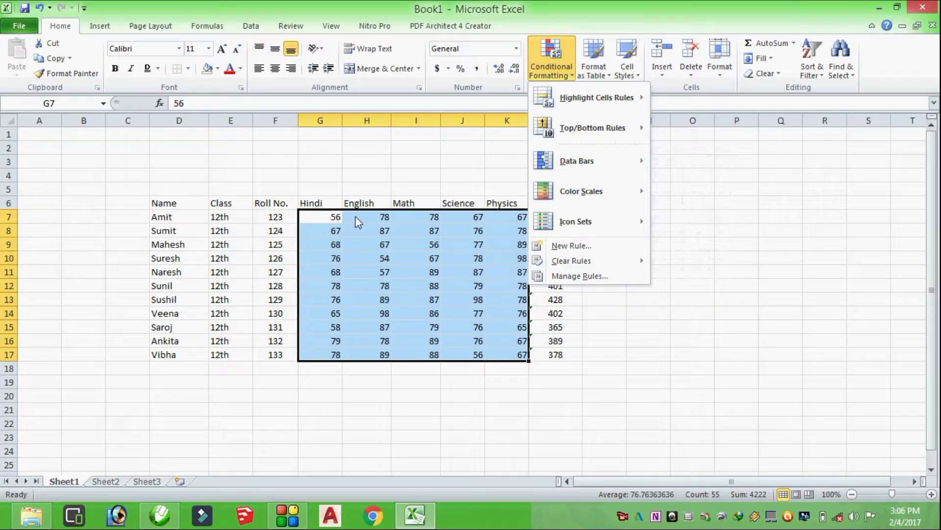
mouse_move(576, 160)
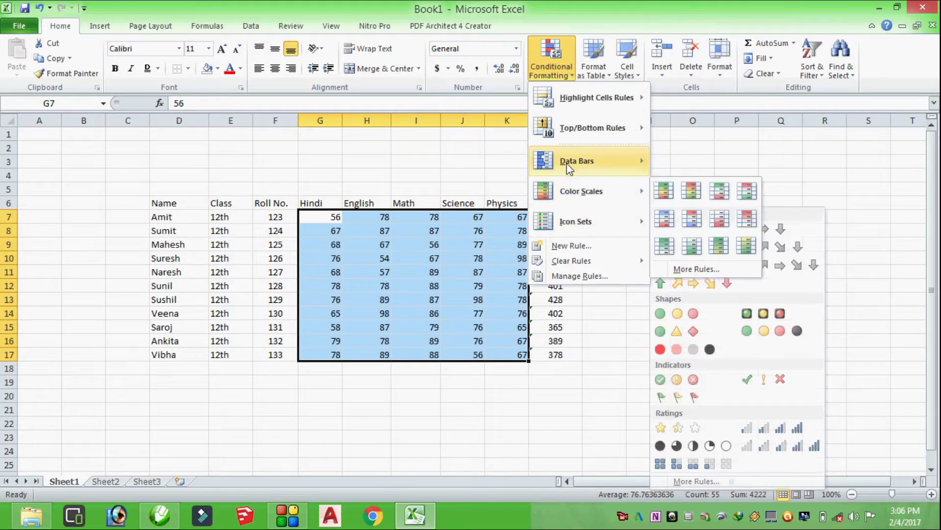
left_click(693, 205)
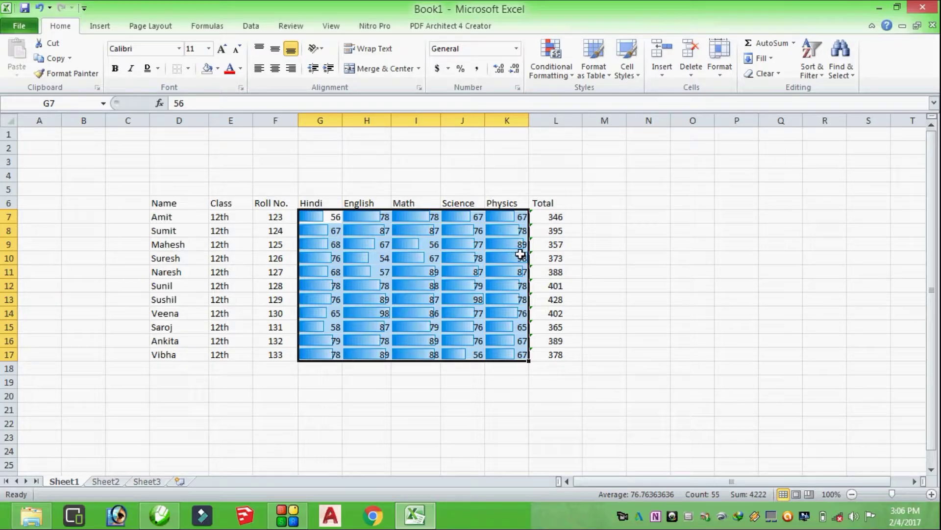
key("ctrl+z")
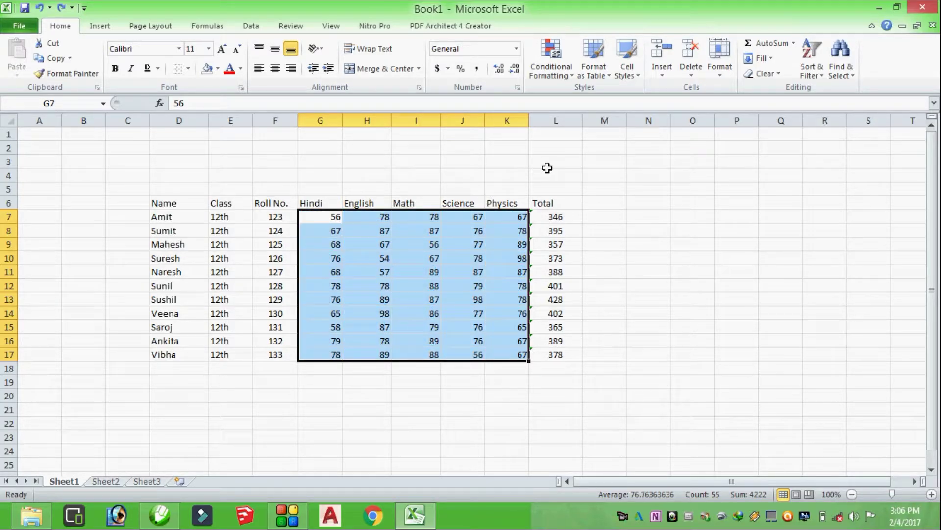
left_click(549, 71)
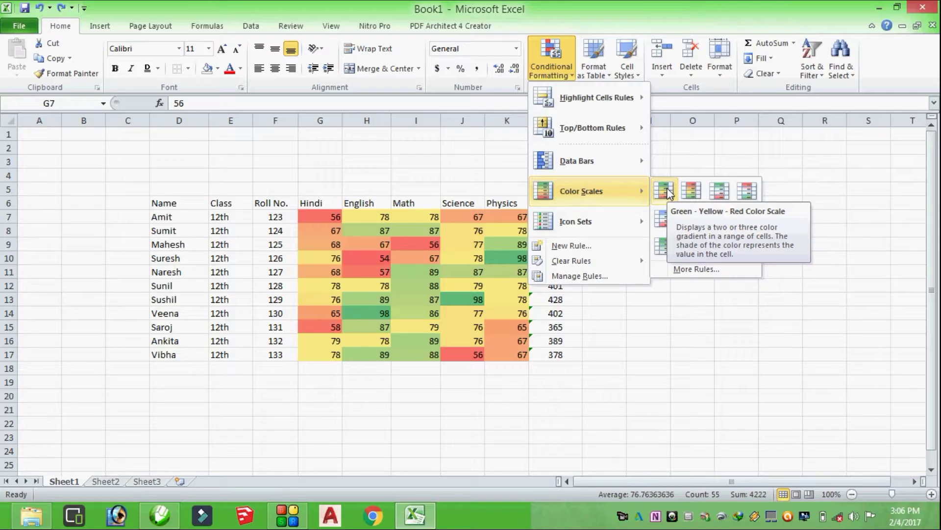
mouse_move(576, 221)
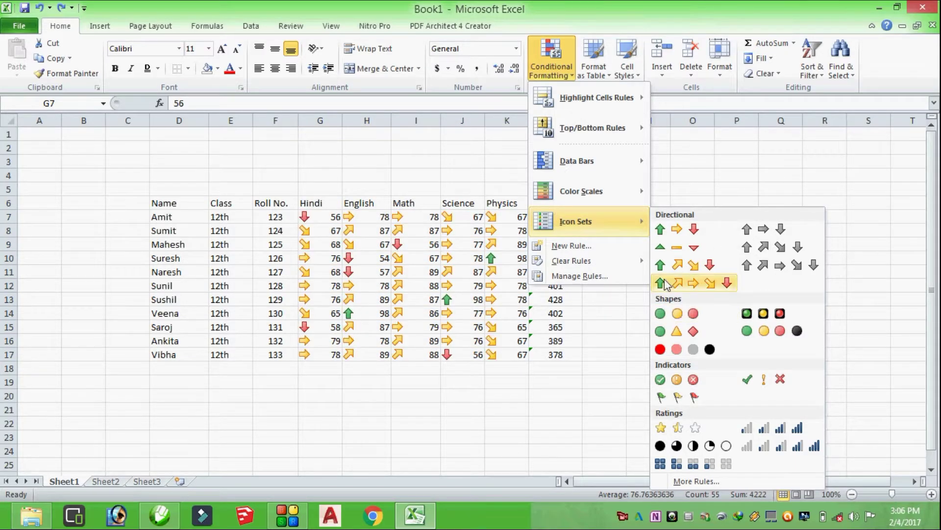
left_click(660, 314)
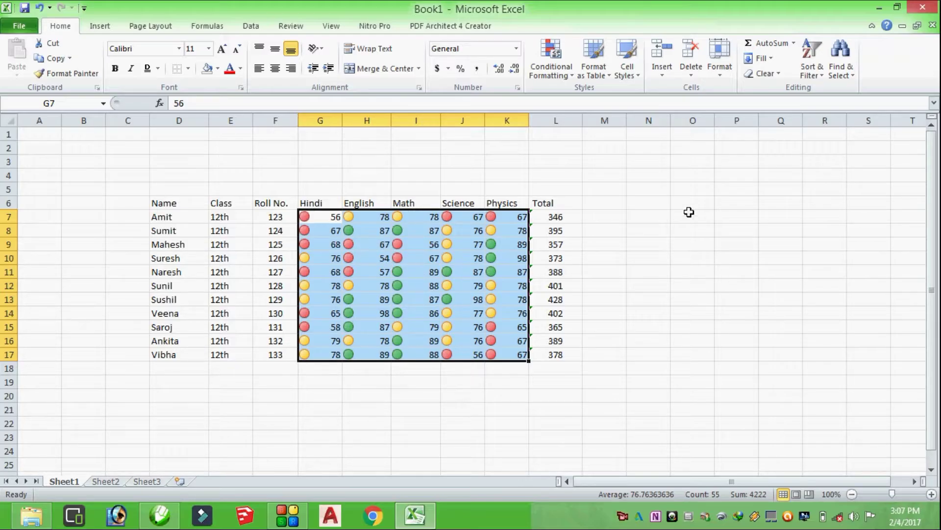
left_click(568, 81)
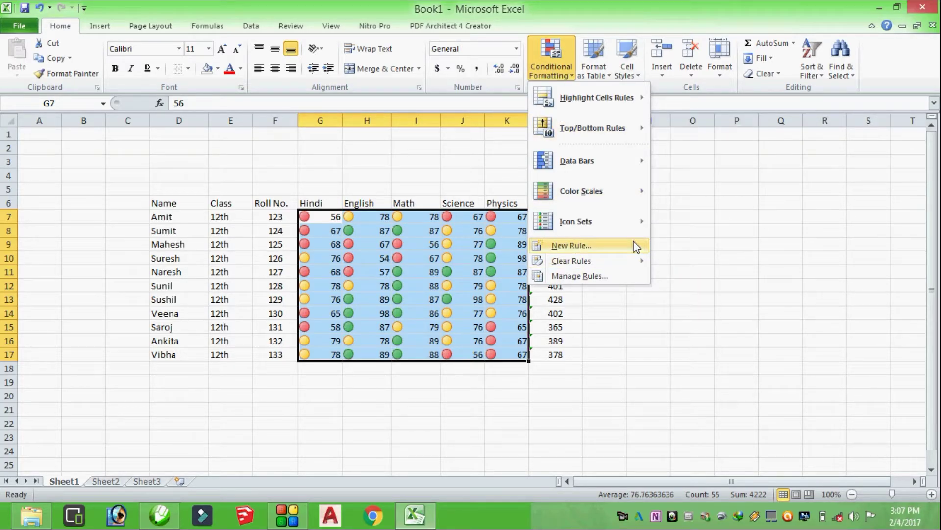
mouse_move(571, 261)
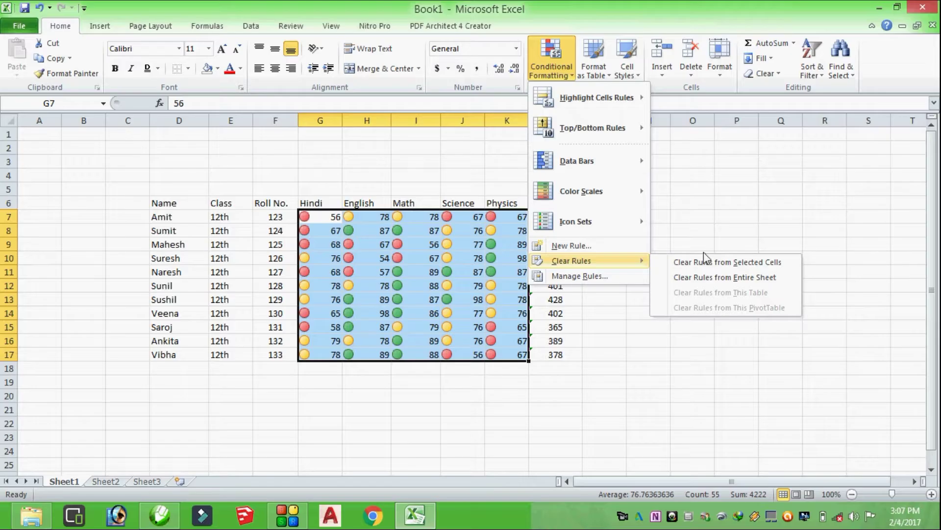
left_click(726, 262)
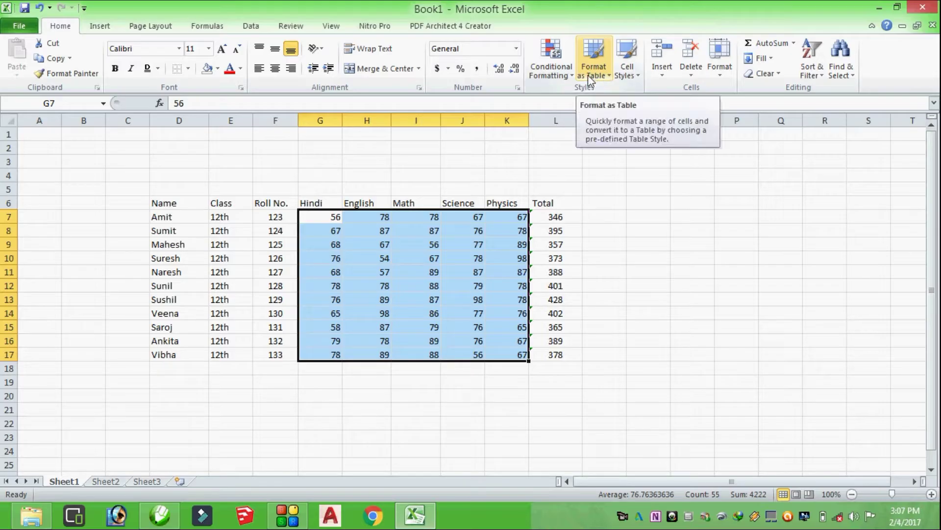
- Select D6:L17 and apply the dark red table style with 'My table has headers' checked
left_click(636, 203)
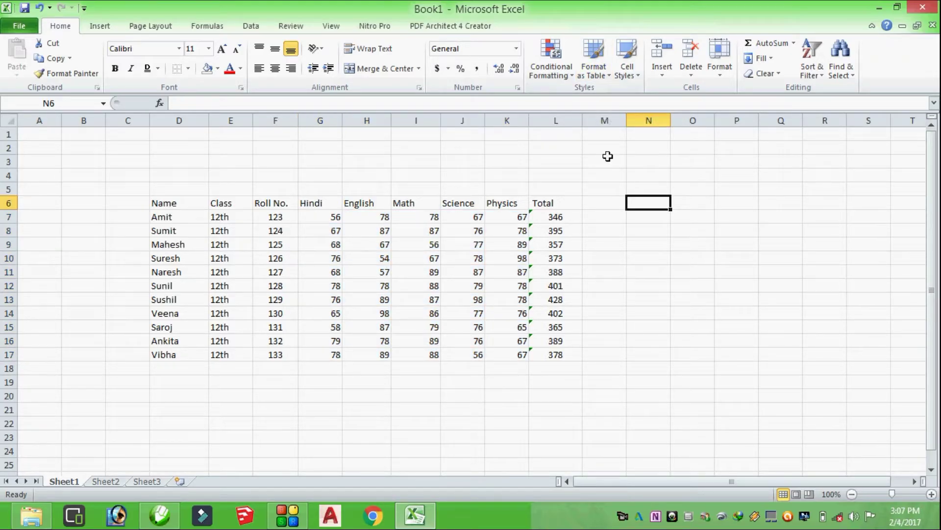
left_click(170, 202)
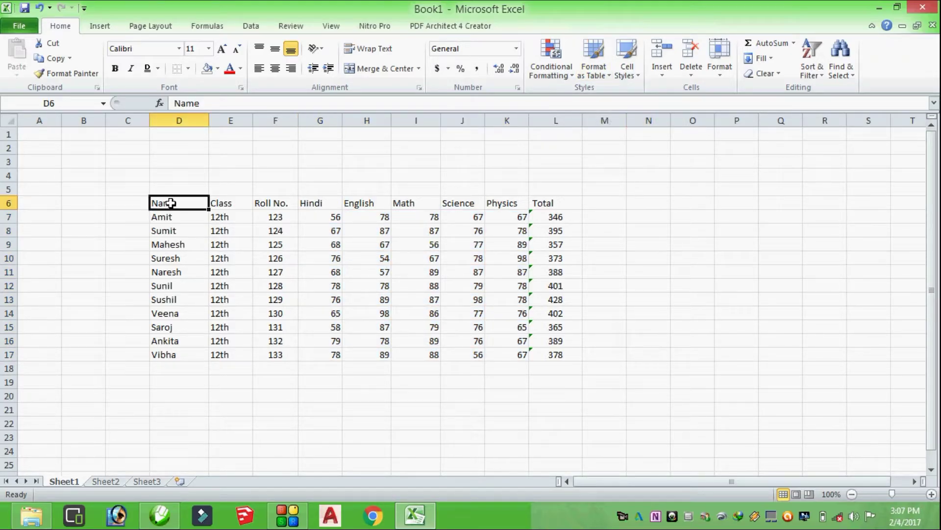
left_click_drag(170, 203, 481, 346)
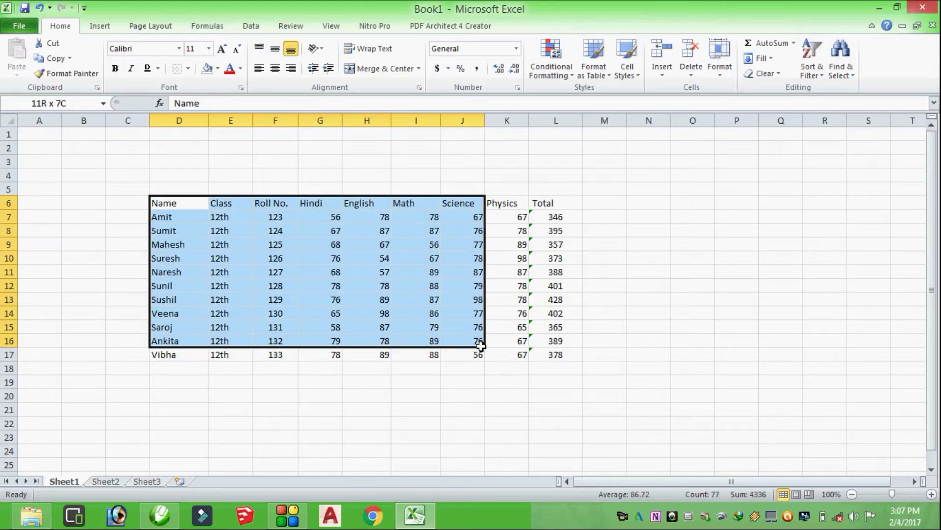
left_click_drag(481, 346, 554, 354)
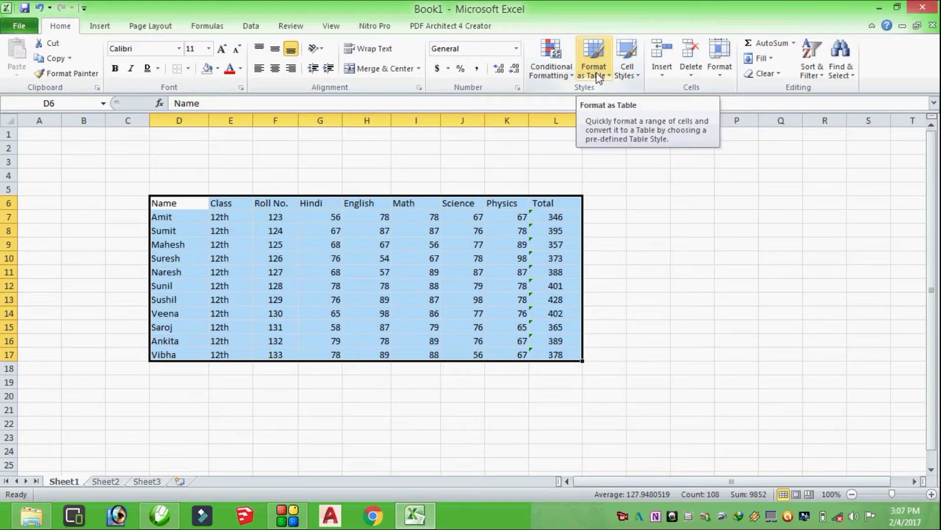
left_click(598, 77)
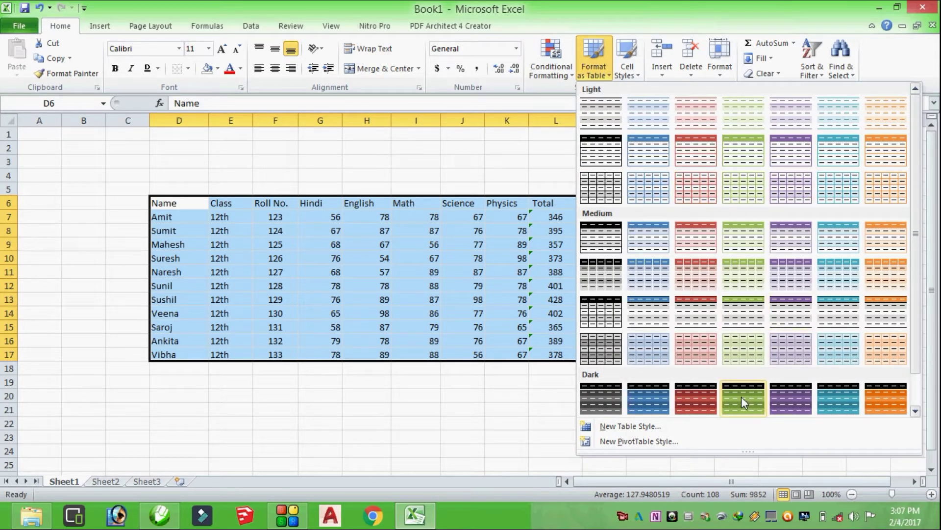
left_click(704, 393)
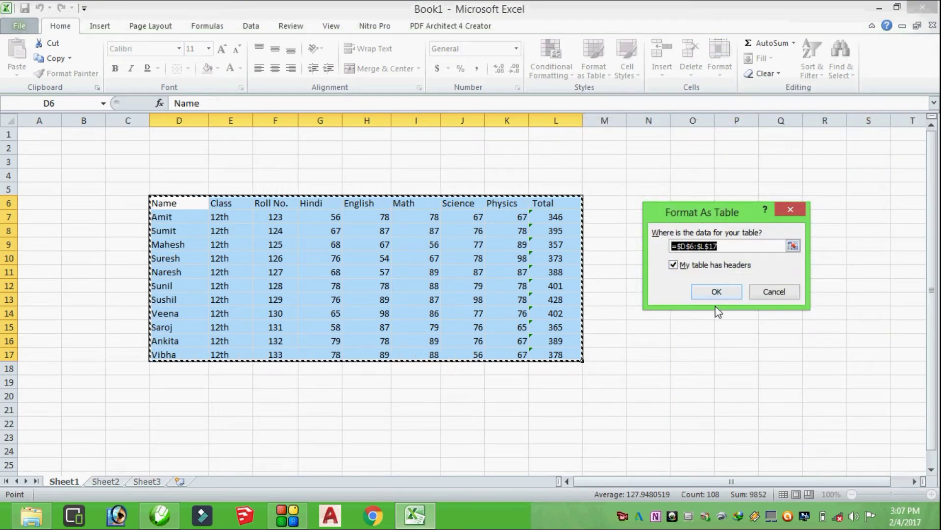
left_click(717, 292)
left_click(684, 291)
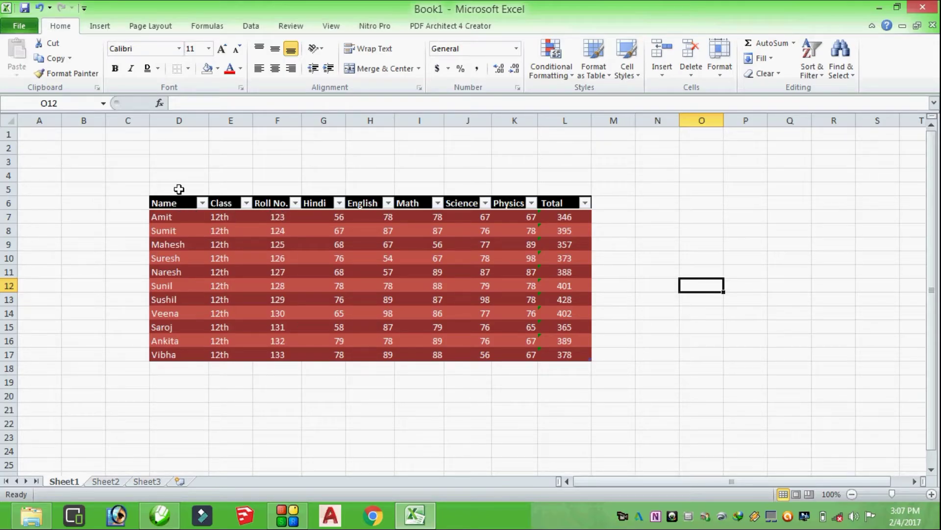
- Inspect the Name and Class filter dropdowns and the Sort & Filter menu
left_click(202, 203)
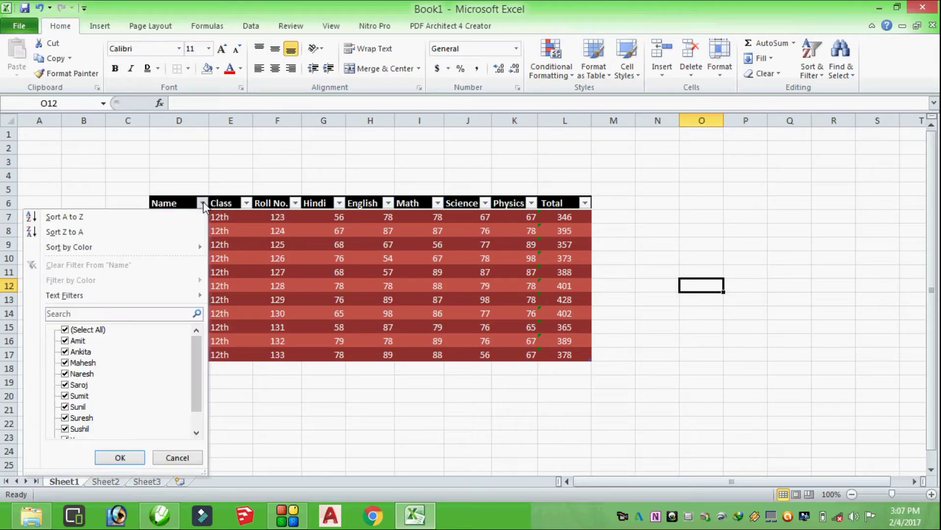
left_click(203, 204)
left_click(246, 203)
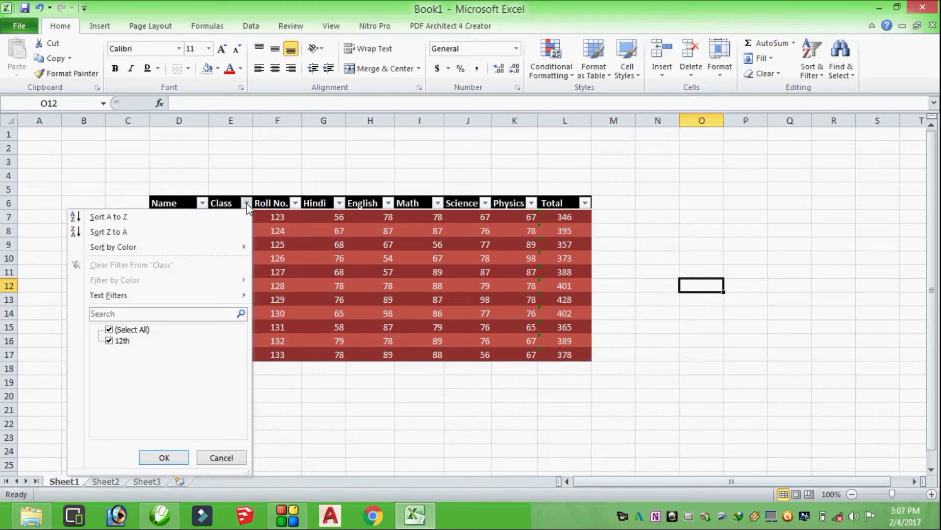
left_click(247, 204)
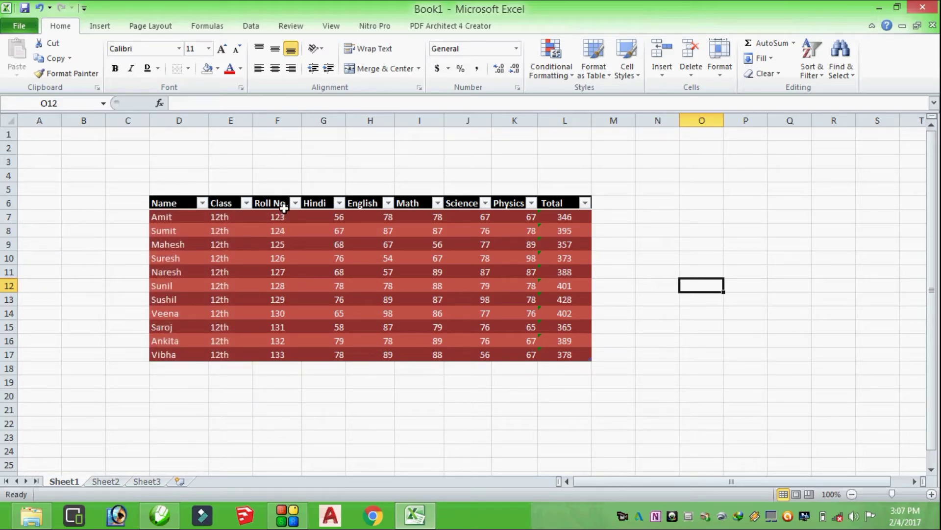
left_click(809, 71)
left_click(886, 68)
- Select the header row and switch Filter off to remove the dropdown arrows
left_click(153, 203)
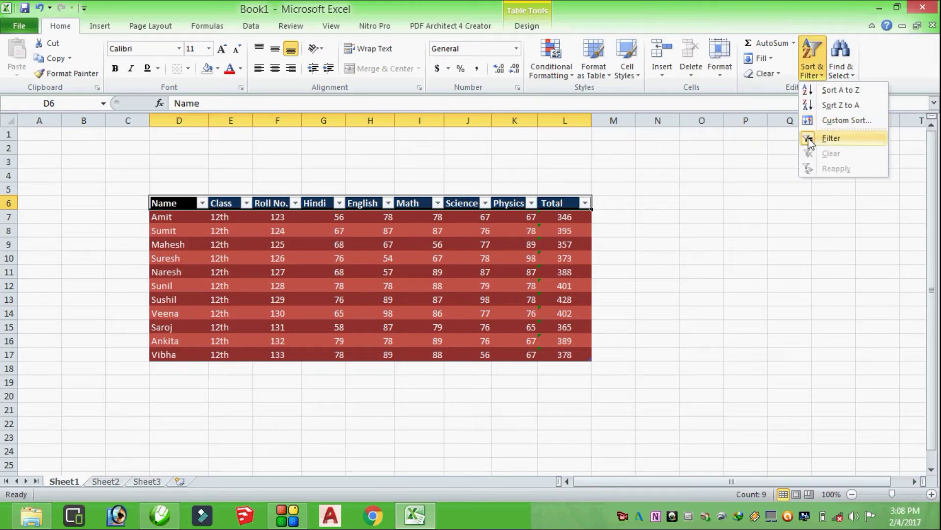
left_click(819, 137)
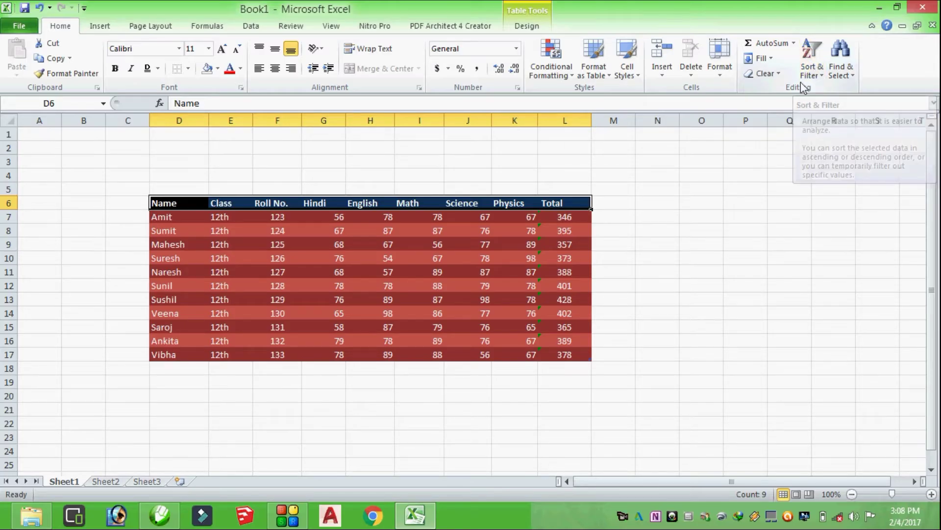
left_click(690, 171)
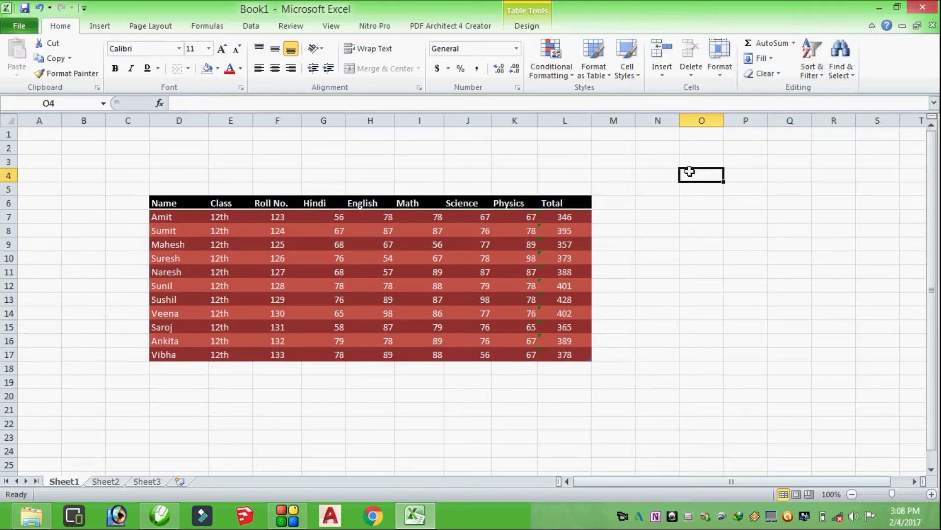
mouse_move(162, 186)
left_mouse_down()
mouse_move(168, 314)
mouse_move(554, 357)
left_mouse_up()
- Apply the purple Accent4 cell style to the table's header row
left_click(663, 312)
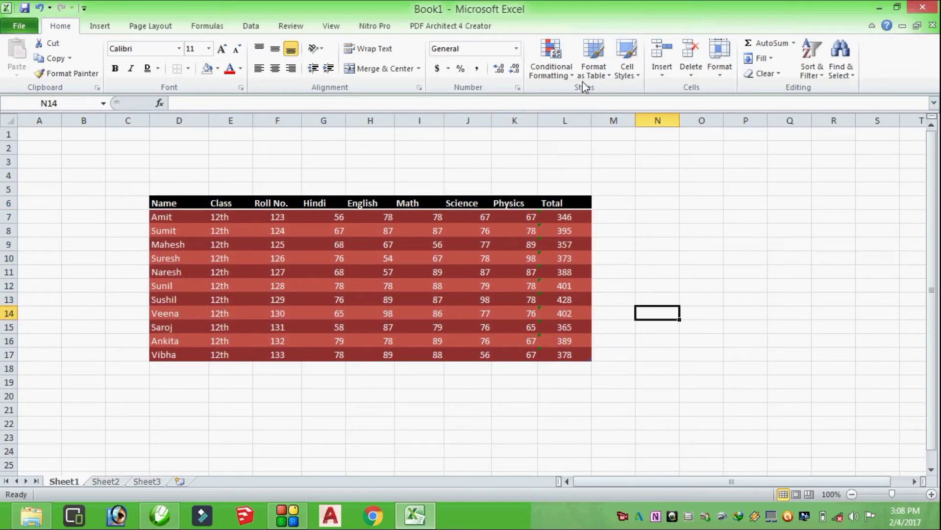
left_click(626, 71)
left_click(705, 387)
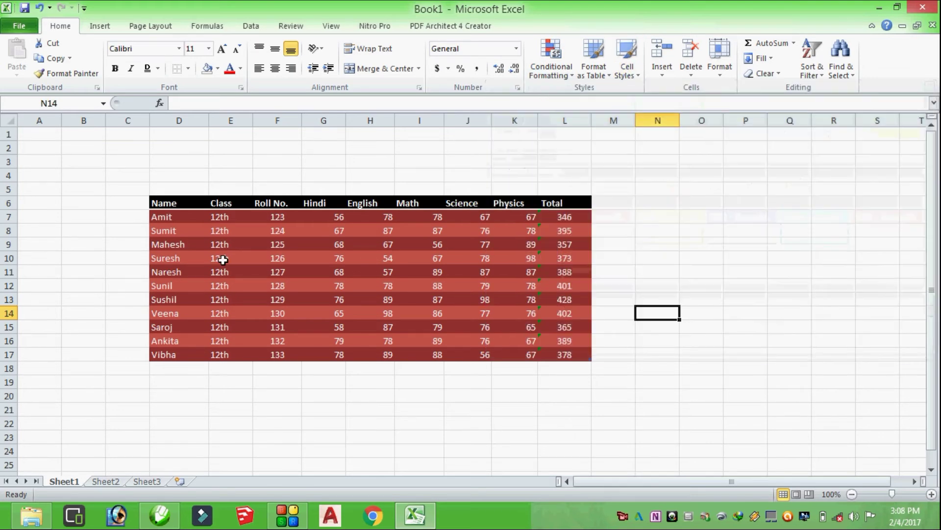
left_click(179, 204)
left_click_drag(170, 216, 165, 350)
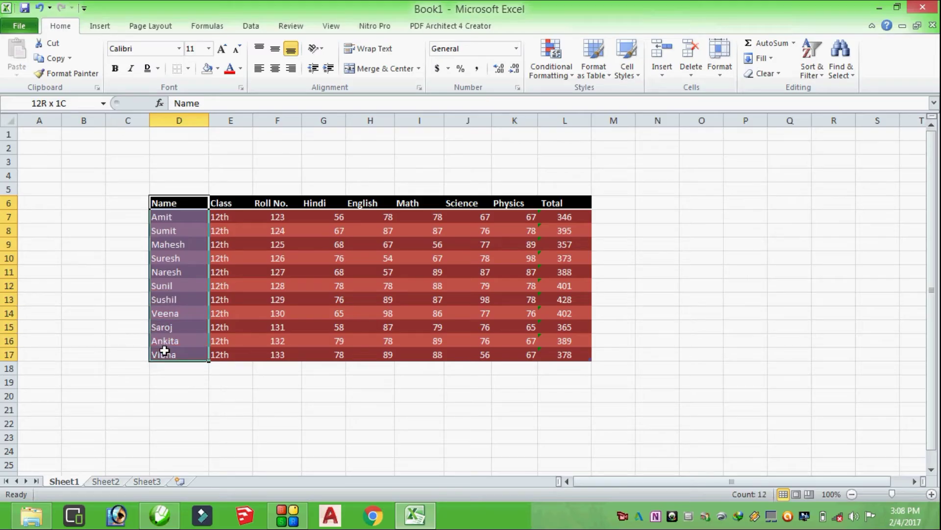
left_click(148, 190)
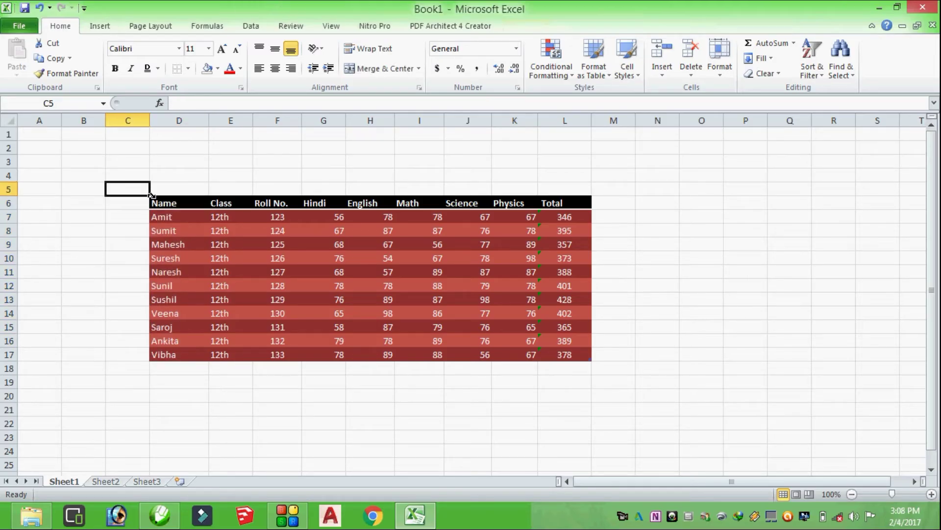
left_click(153, 204)
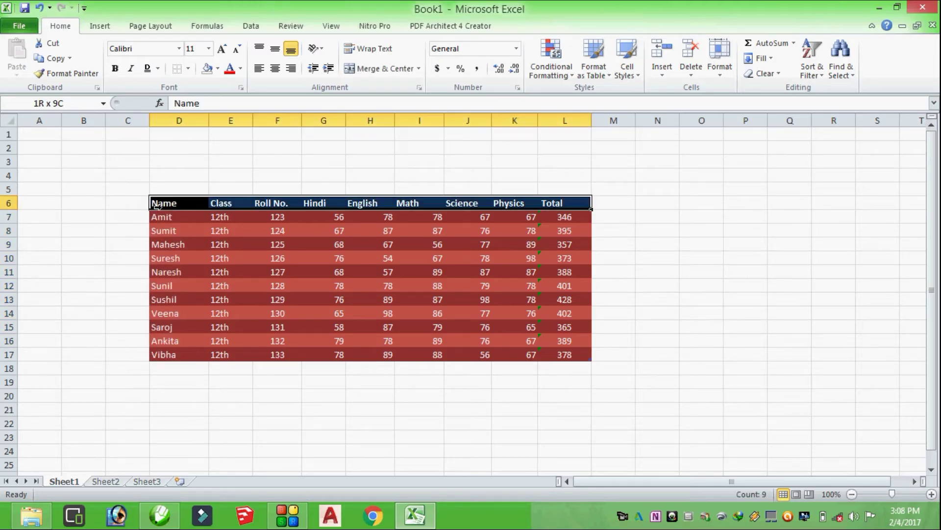
left_click(625, 71)
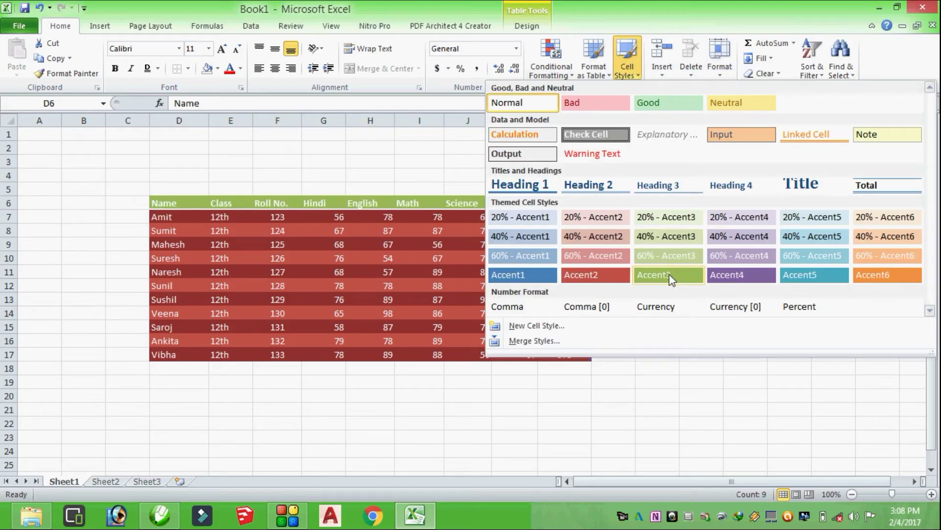
left_click(742, 277)
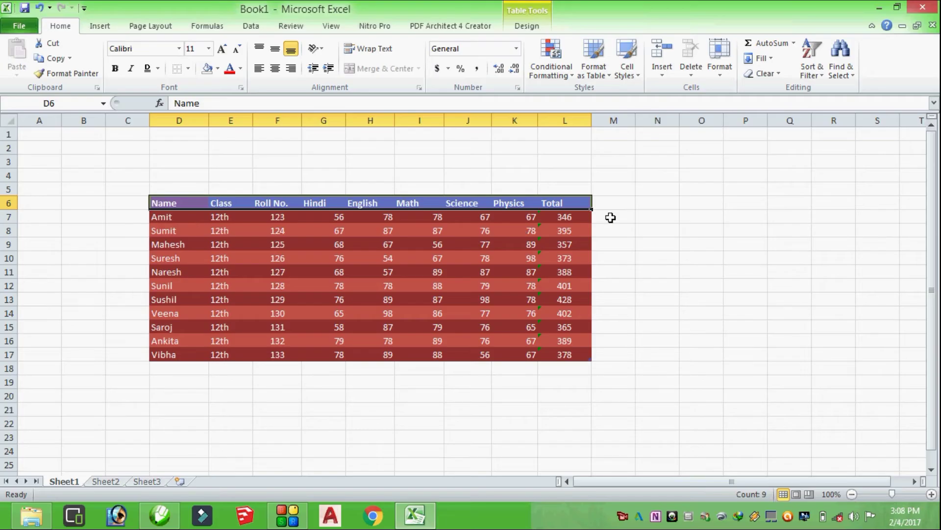
- Style the student names D7:D17 with the green Accent3 cell style
left_click(652, 217)
left_click_drag(170, 216, 160, 353)
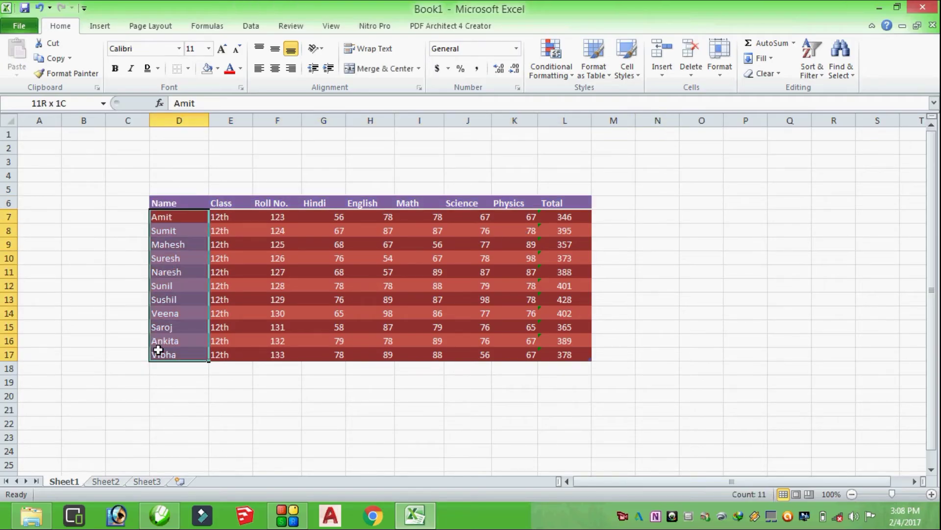
left_click(628, 74)
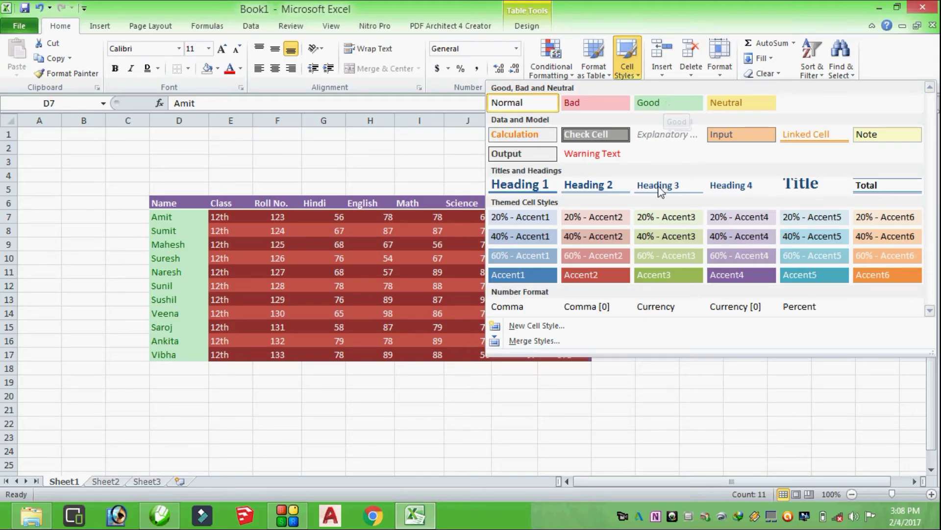
left_click(657, 274)
left_click(613, 340)
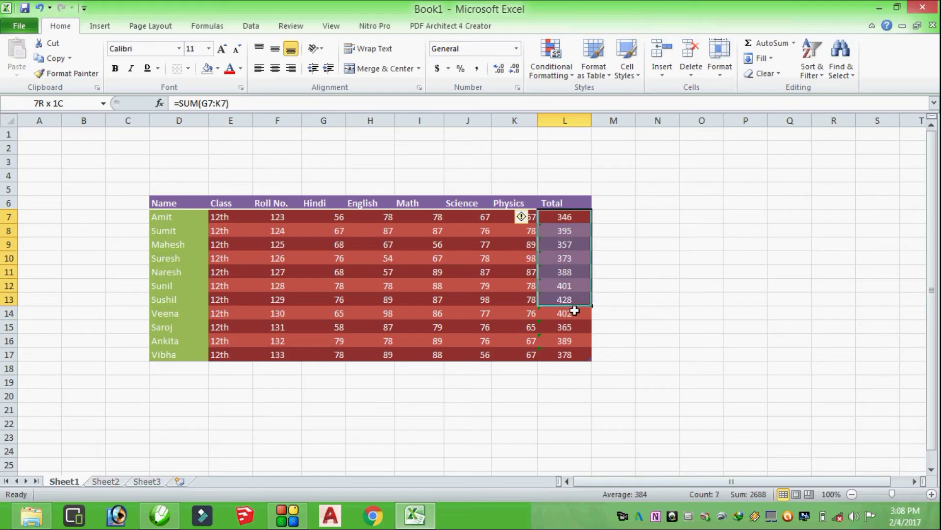
- Give the Total values L7:L17 the light blue 60% - Accent5 cell style
left_click_drag(560, 216, 564, 354)
left_click(627, 59)
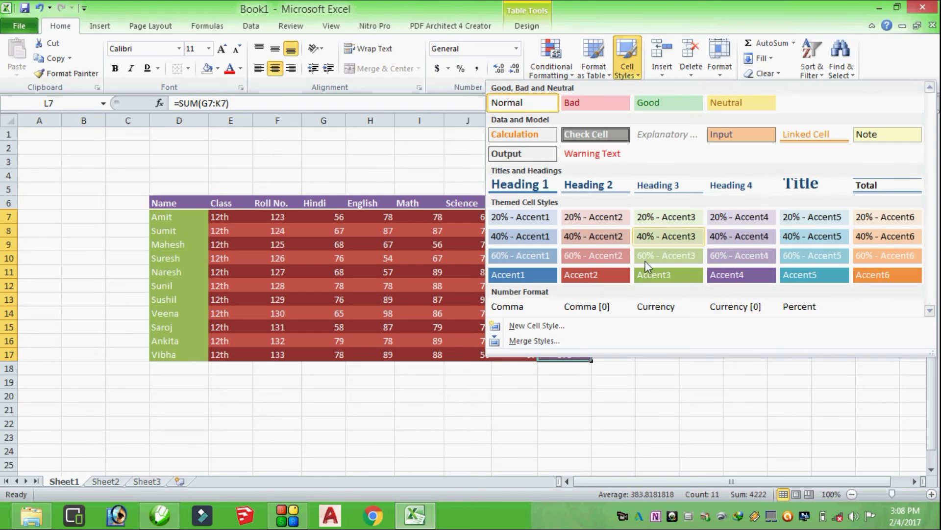
left_click(792, 254)
left_click(658, 409)
left_click_drag(275, 216, 278, 351)
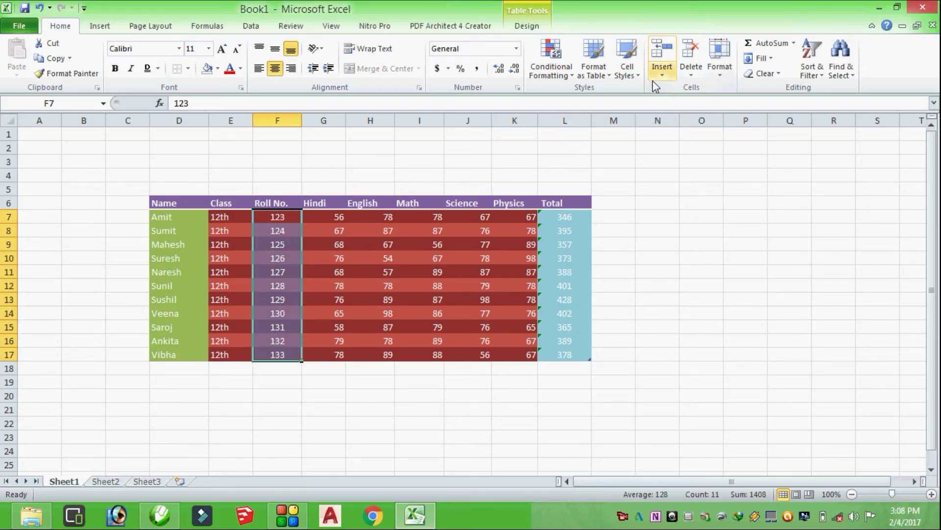
- Apply the 40% - Accent6 style to Roll No. values F7:F17 and review the table
left_click(634, 74)
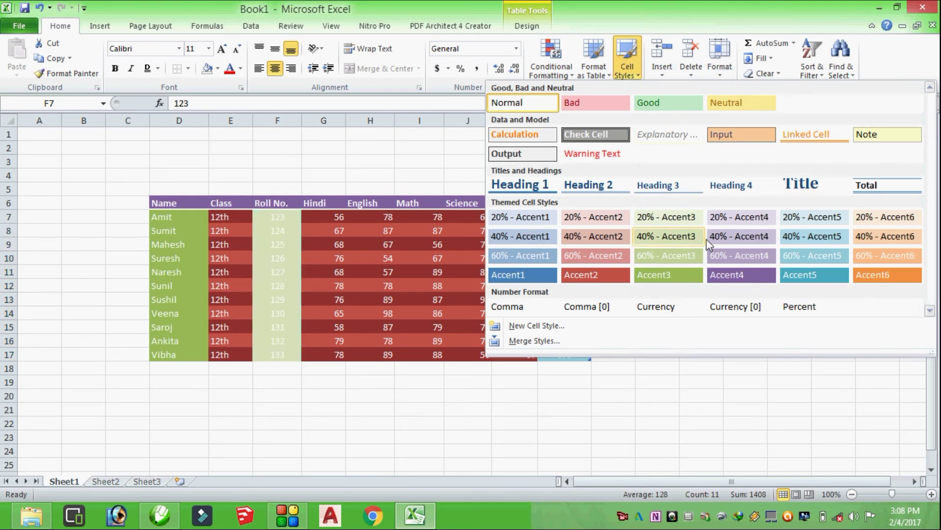
left_click(908, 236)
left_click_drag(638, 432, 640, 424)
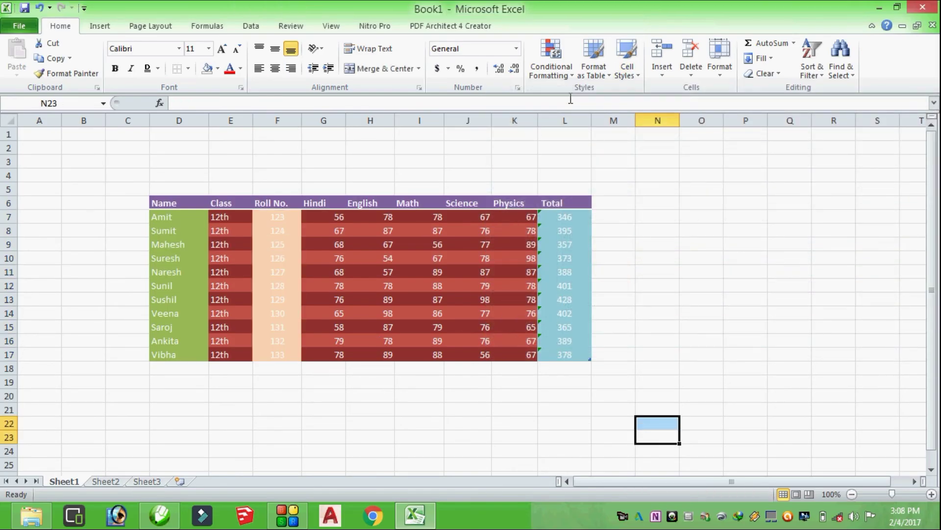
left_click_drag(147, 174, 577, 374)
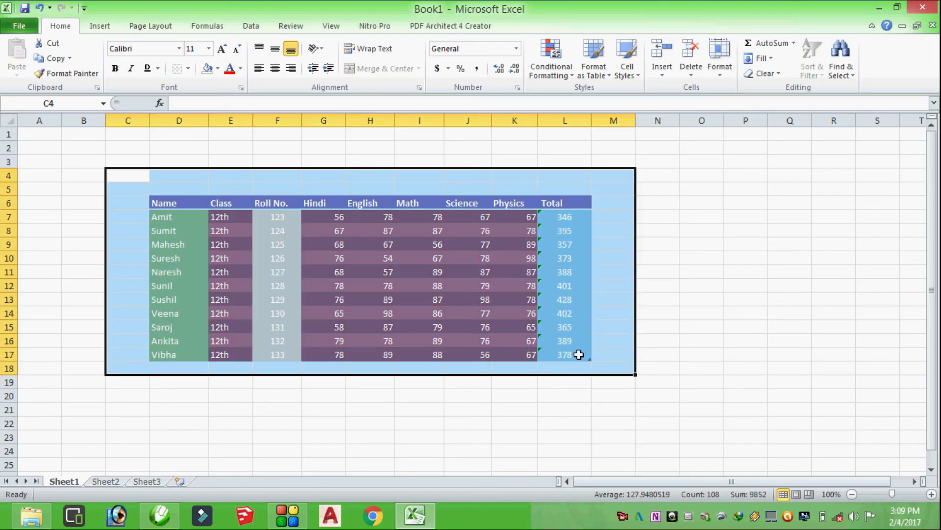
left_click(697, 315)
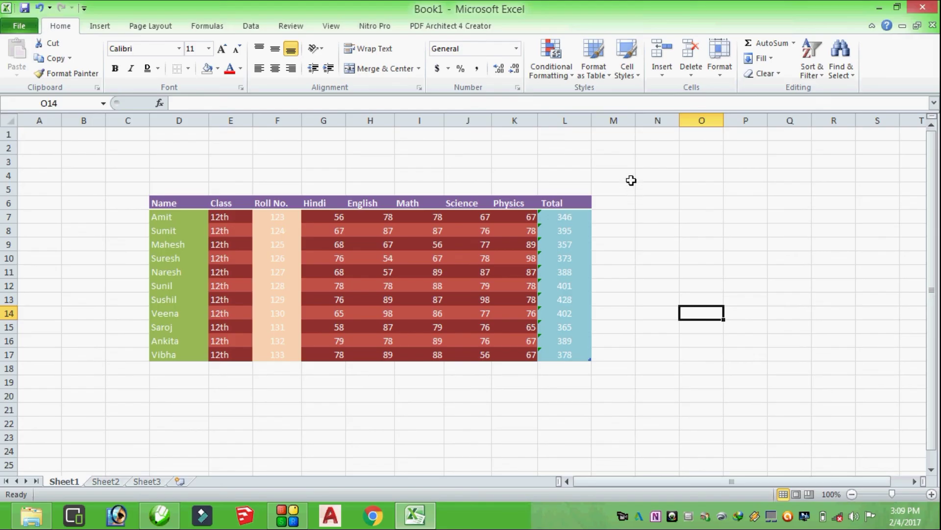
mouse_move(623, 185)
left_mouse_down()
mouse_move(197, 386)
mouse_move(176, 385)
left_mouse_up()
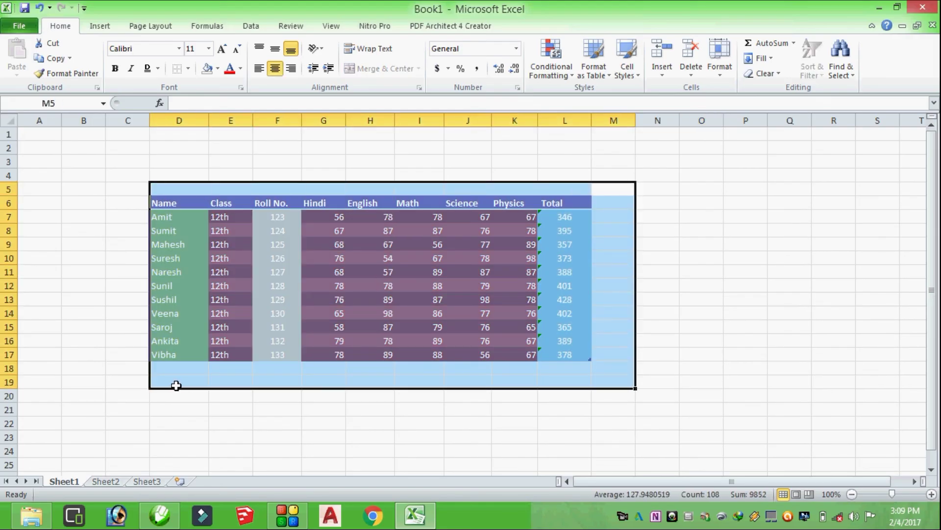